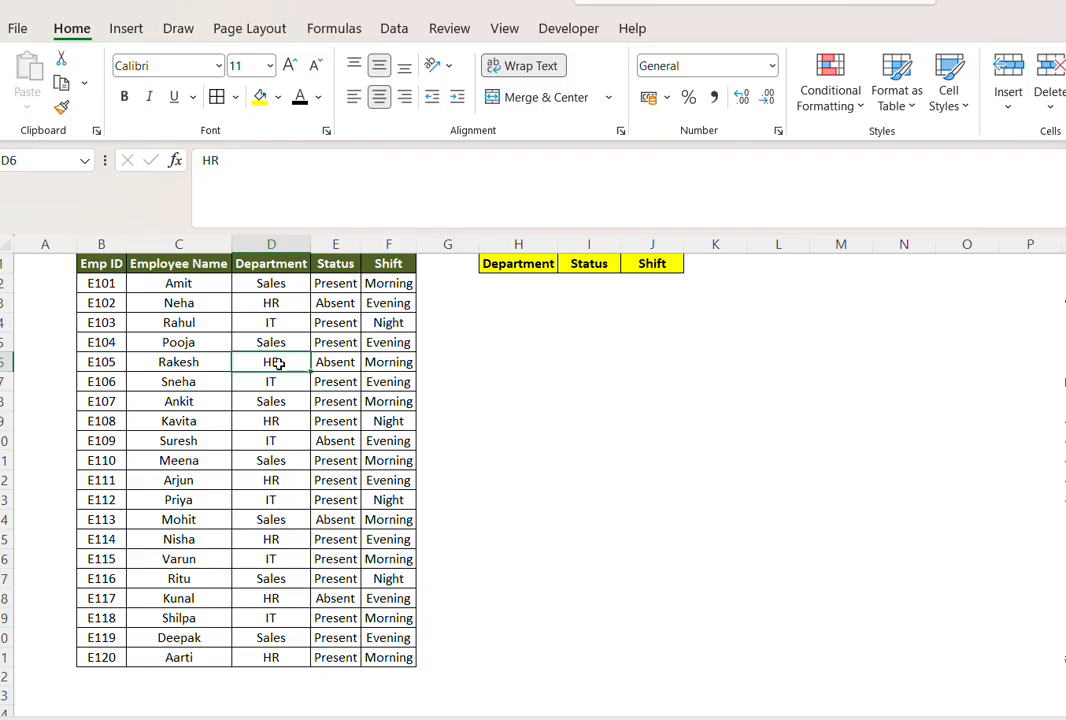
# Examine the employee table's Department, Status and Shift columns to see which distinct values each one contains.
pyautogui.moveTo(335, 263); pyautogui.dragTo(333, 425)
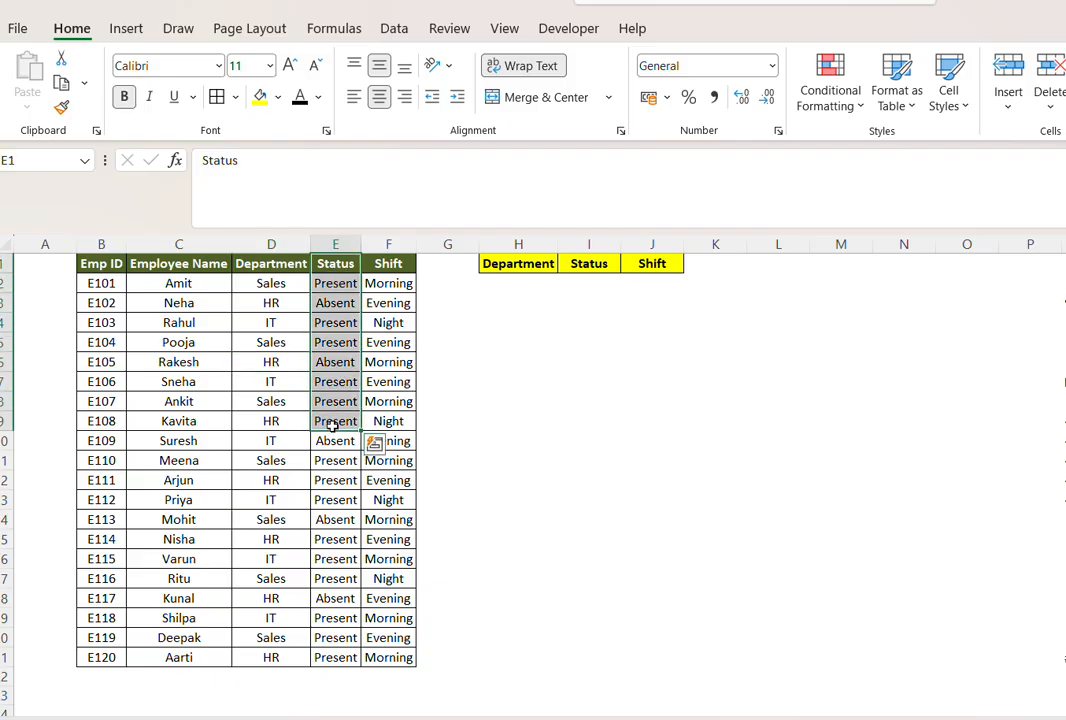
pyautogui.moveTo(389, 263); pyautogui.dragTo(390, 401)
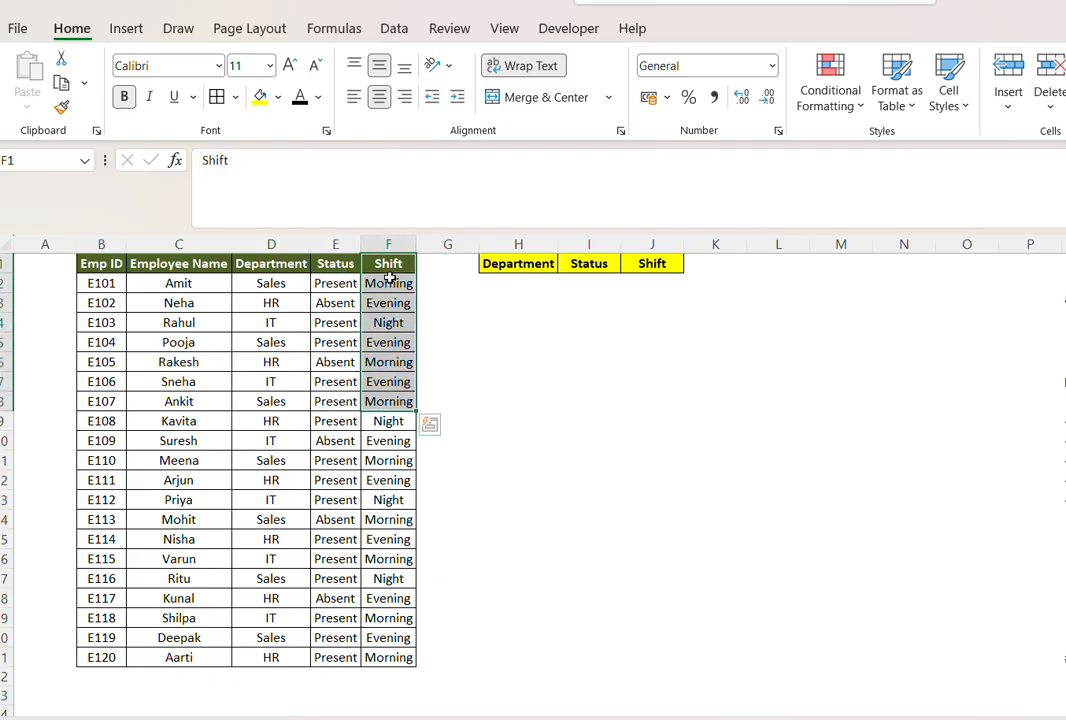
pyautogui.click(389, 280)
pyautogui.click(316, 358)
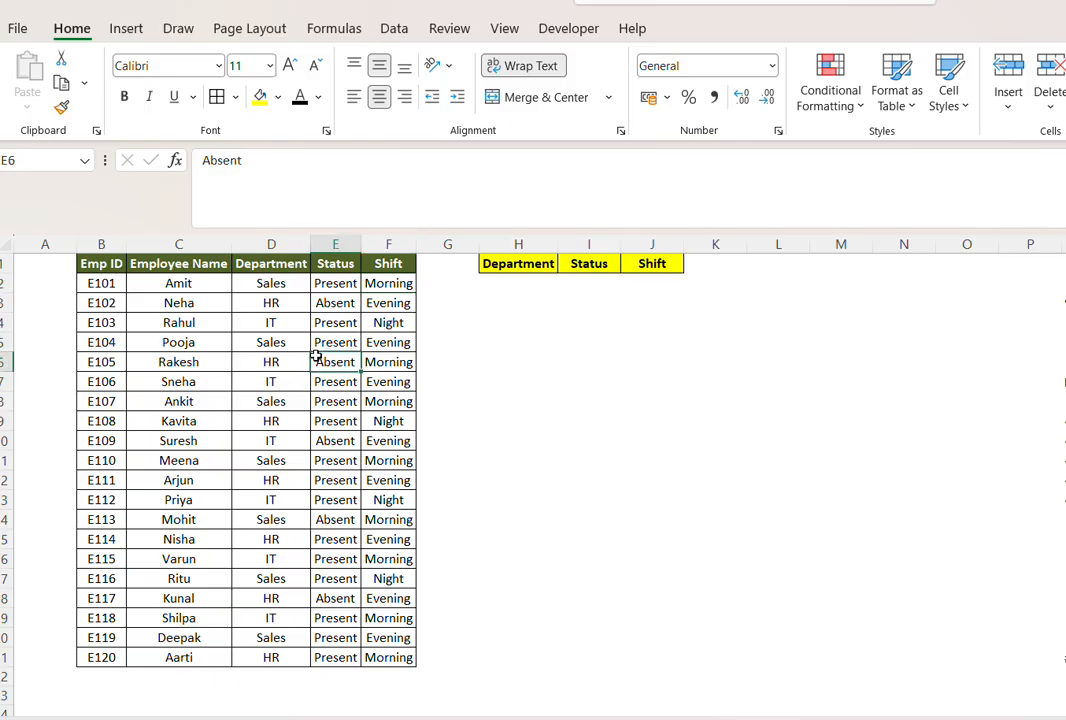
pyautogui.click(270, 300)
pyautogui.click(268, 401)
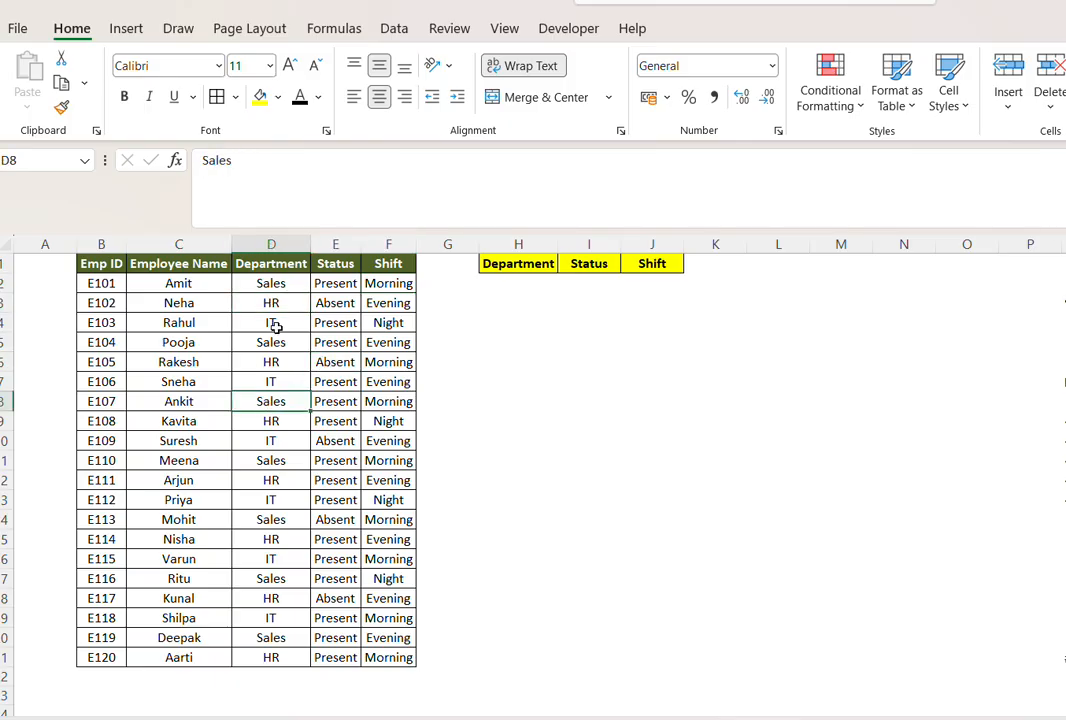
pyautogui.click(273, 341)
pyautogui.click(271, 380)
pyautogui.click(277, 360)
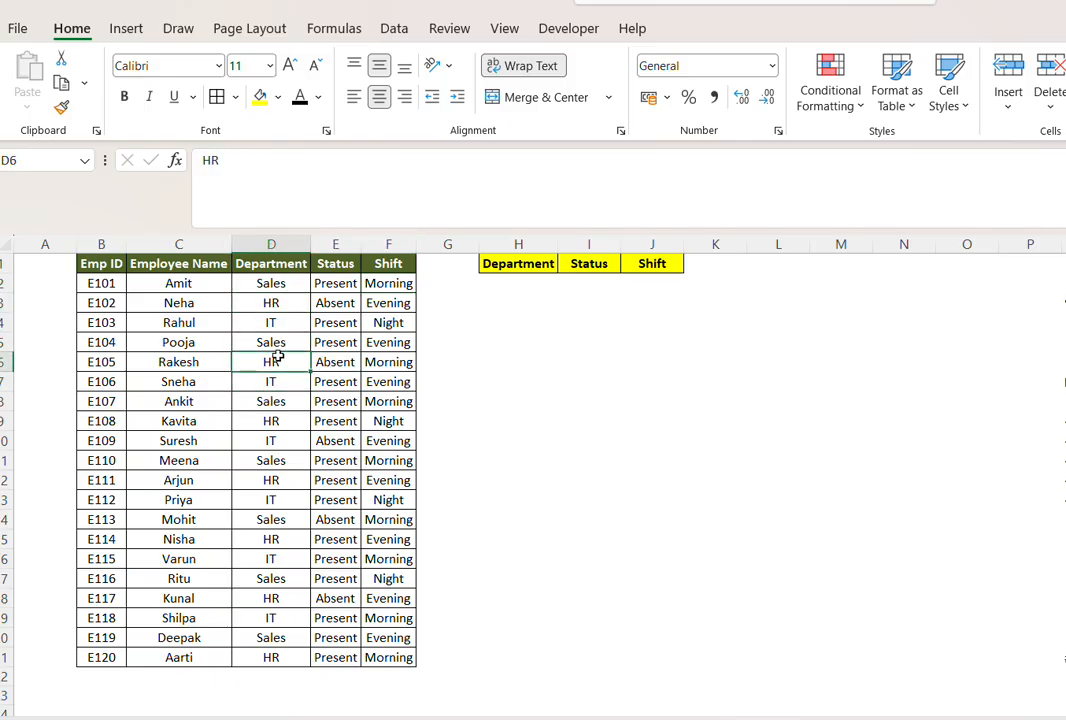
pyautogui.click(280, 341)
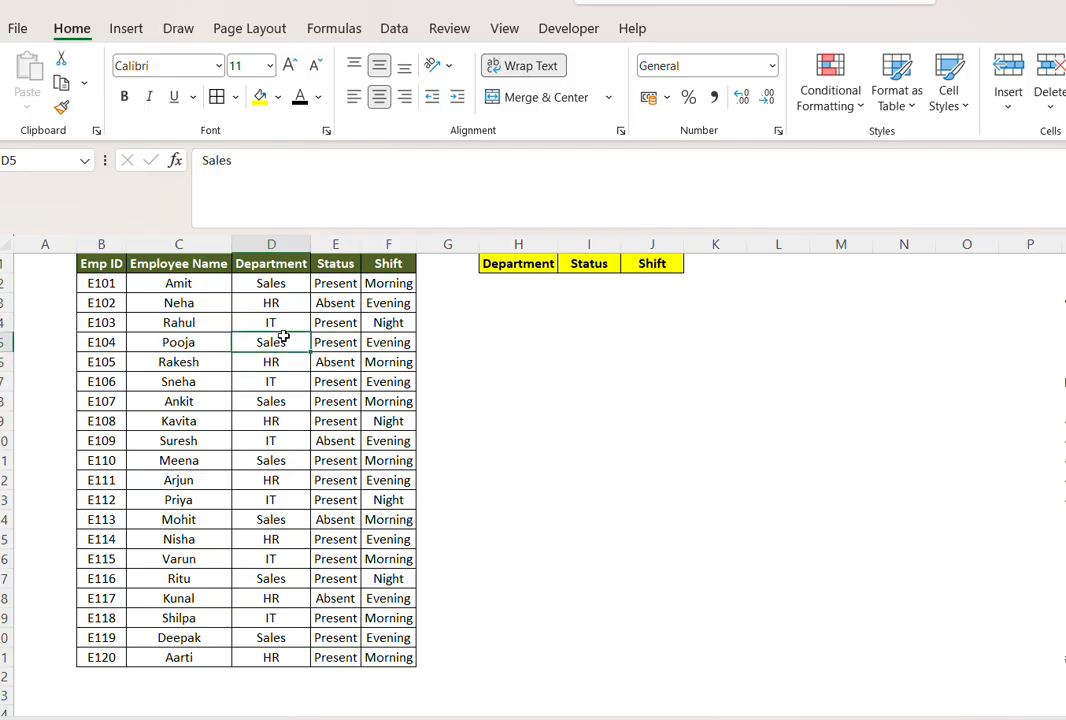
pyautogui.click(278, 418)
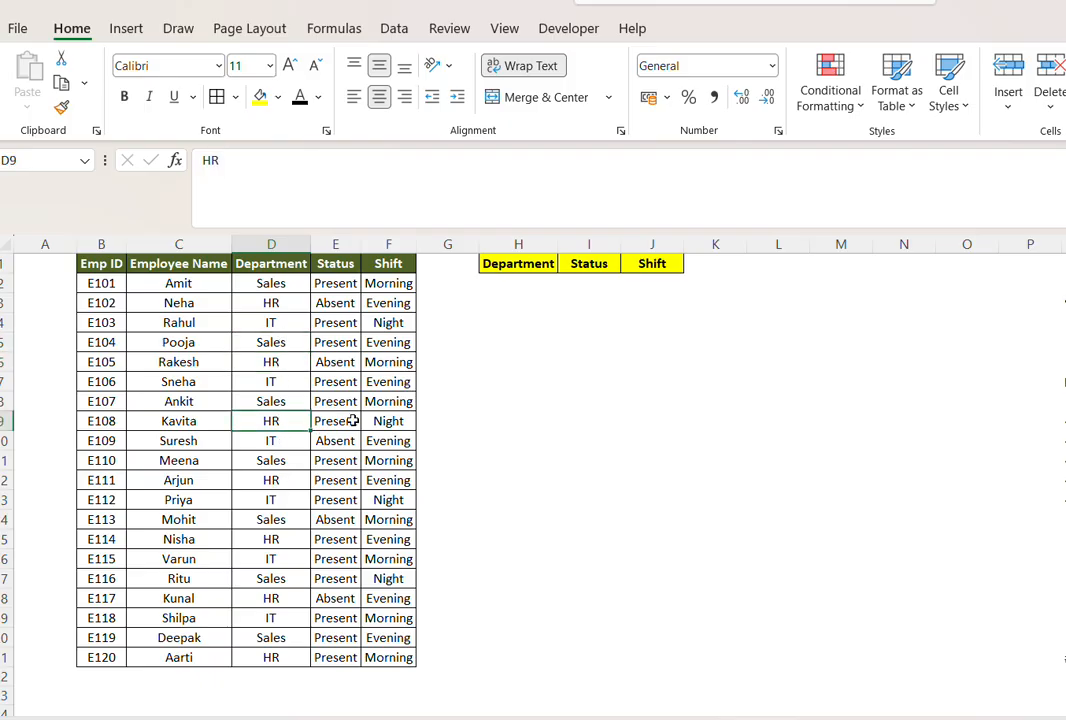
pyautogui.click(345, 463)
pyautogui.click(346, 425)
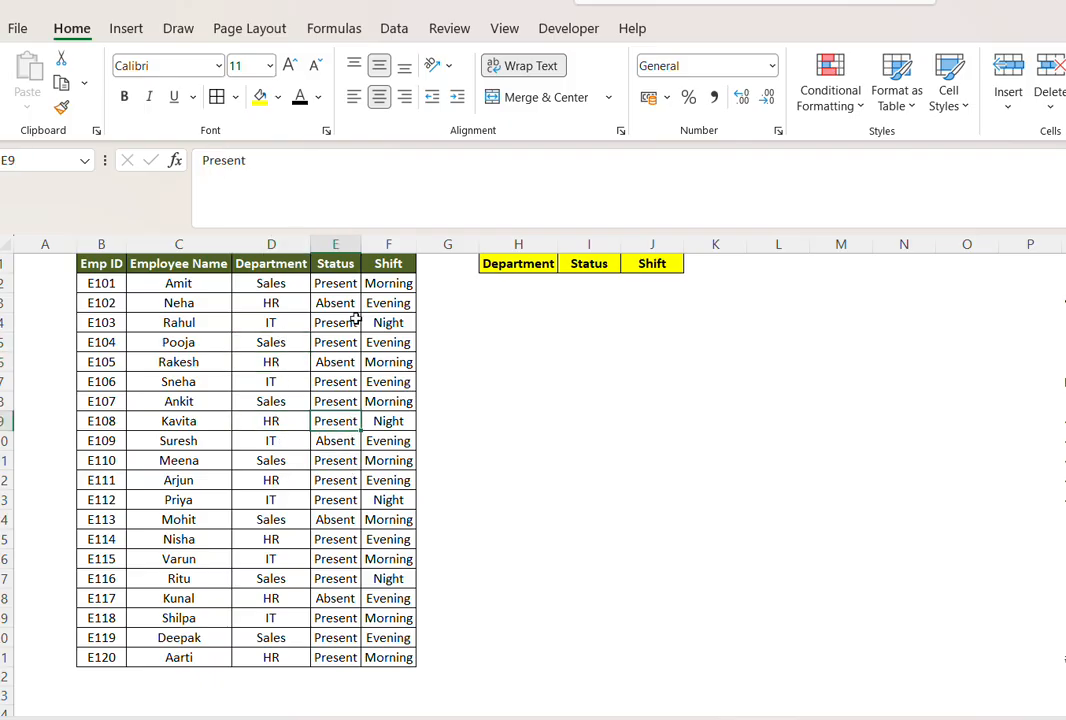
pyautogui.moveTo(272, 286); pyautogui.dragTo(259, 556)
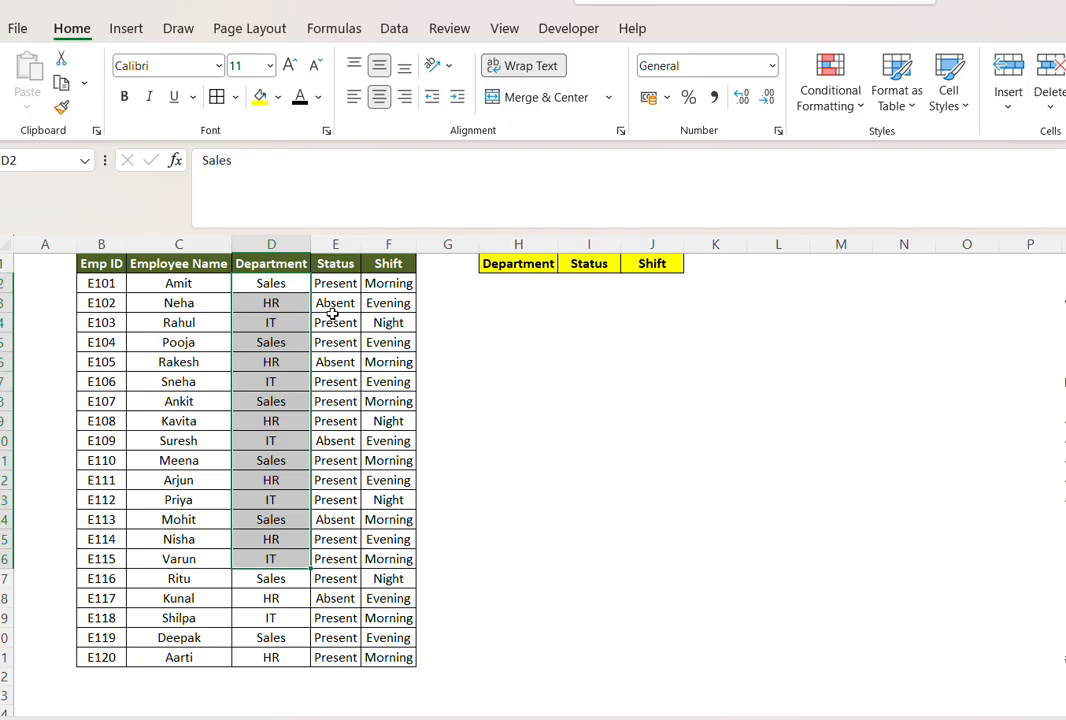
pyautogui.moveTo(330, 285); pyautogui.dragTo(320, 452)
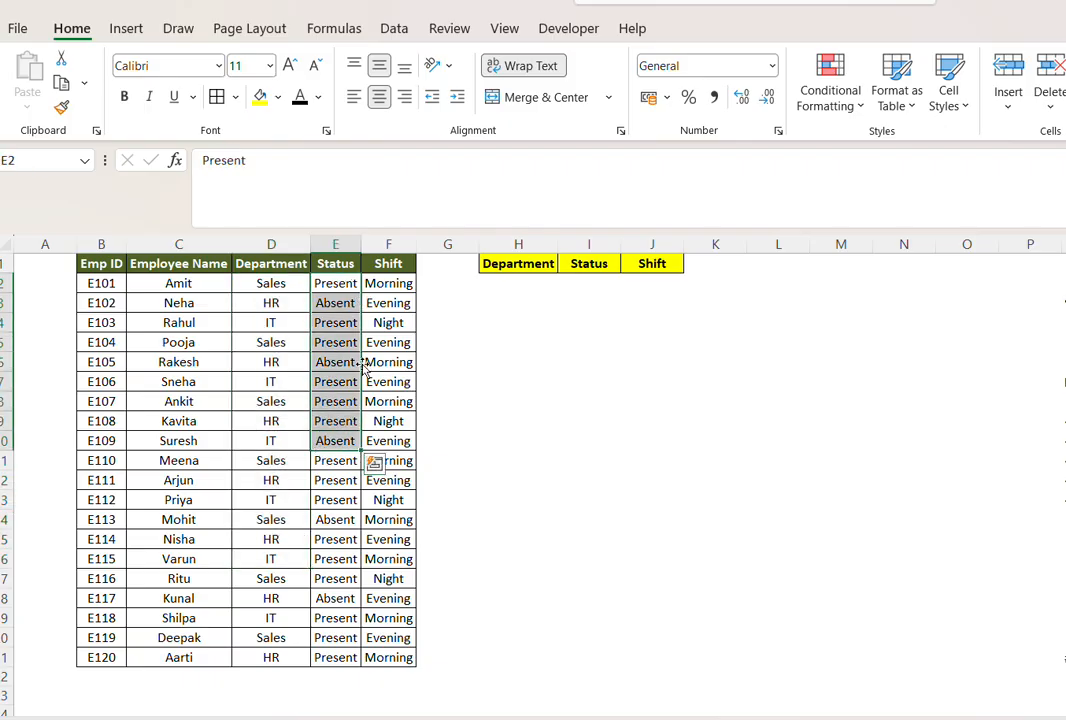
pyautogui.click(345, 500)
pyautogui.moveTo(348, 292); pyautogui.dragTo(335, 578)
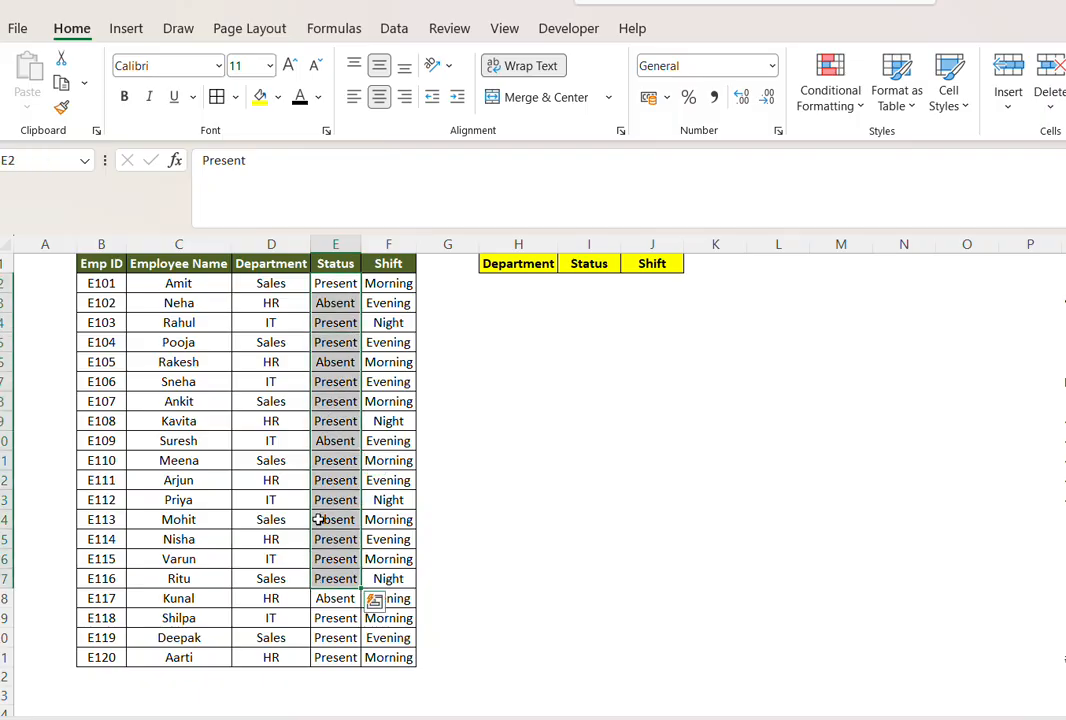
pyautogui.click(264, 338)
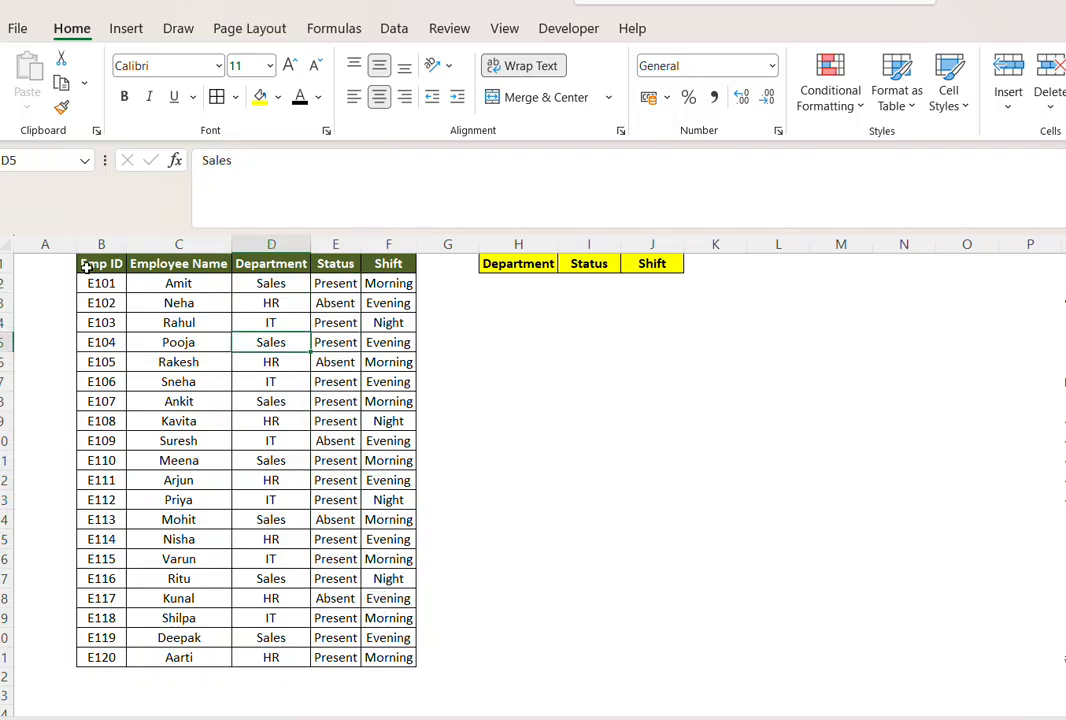
pyautogui.moveTo(90, 264); pyautogui.dragTo(405, 658)
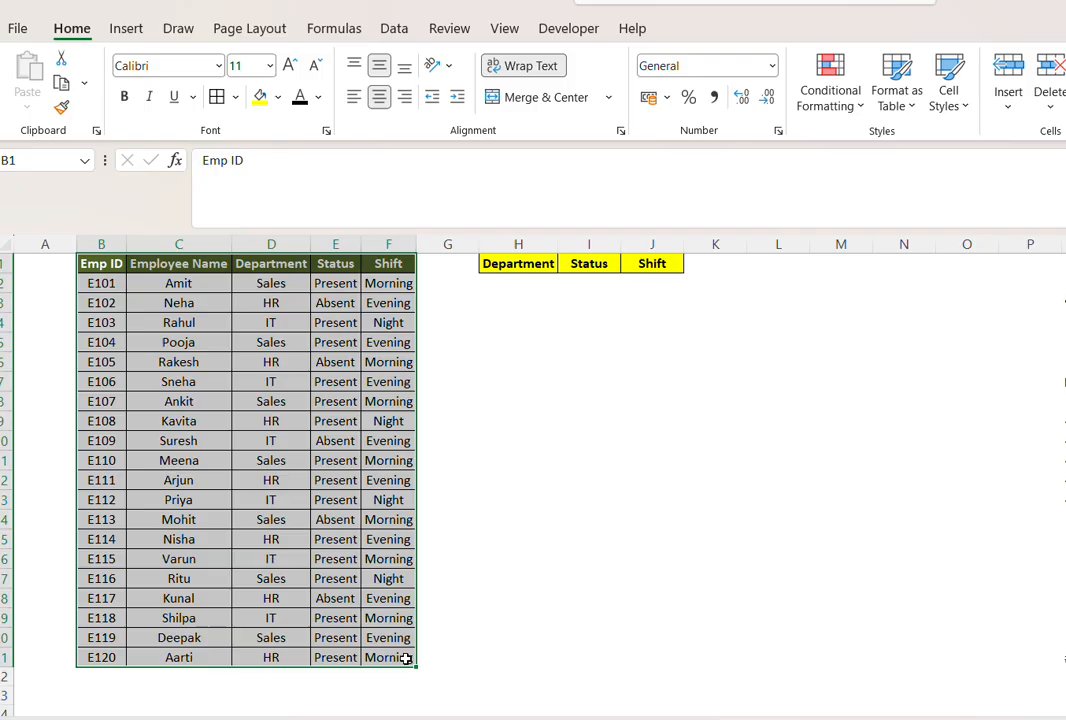
pyautogui.click(373, 303)
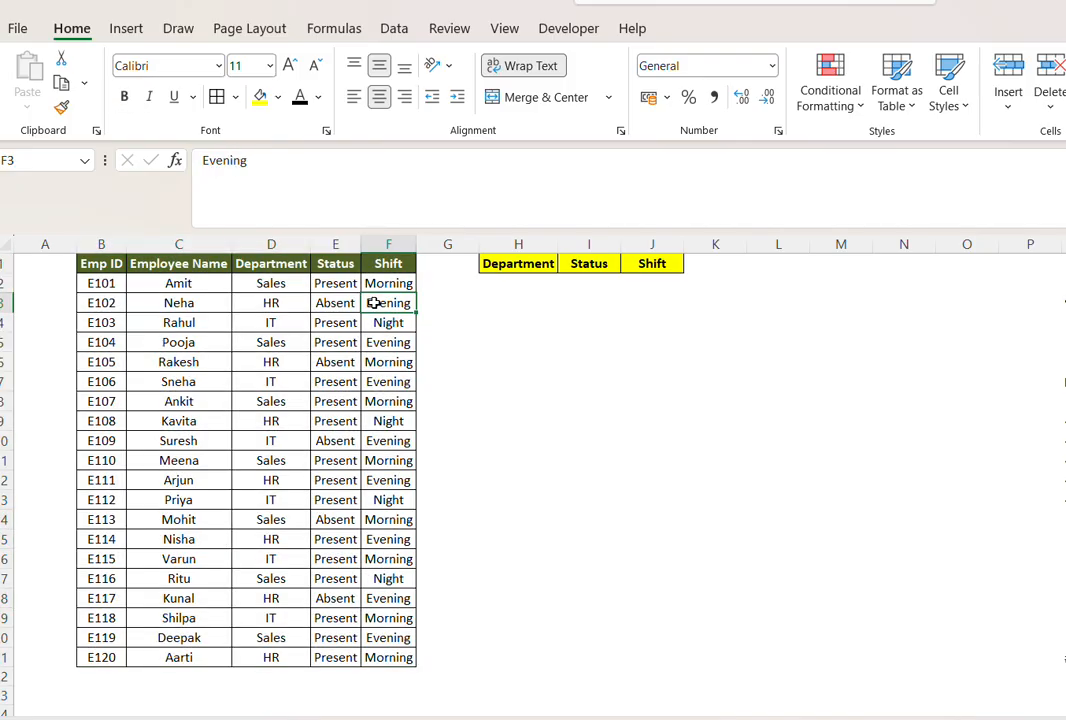
pyautogui.click(320, 320)
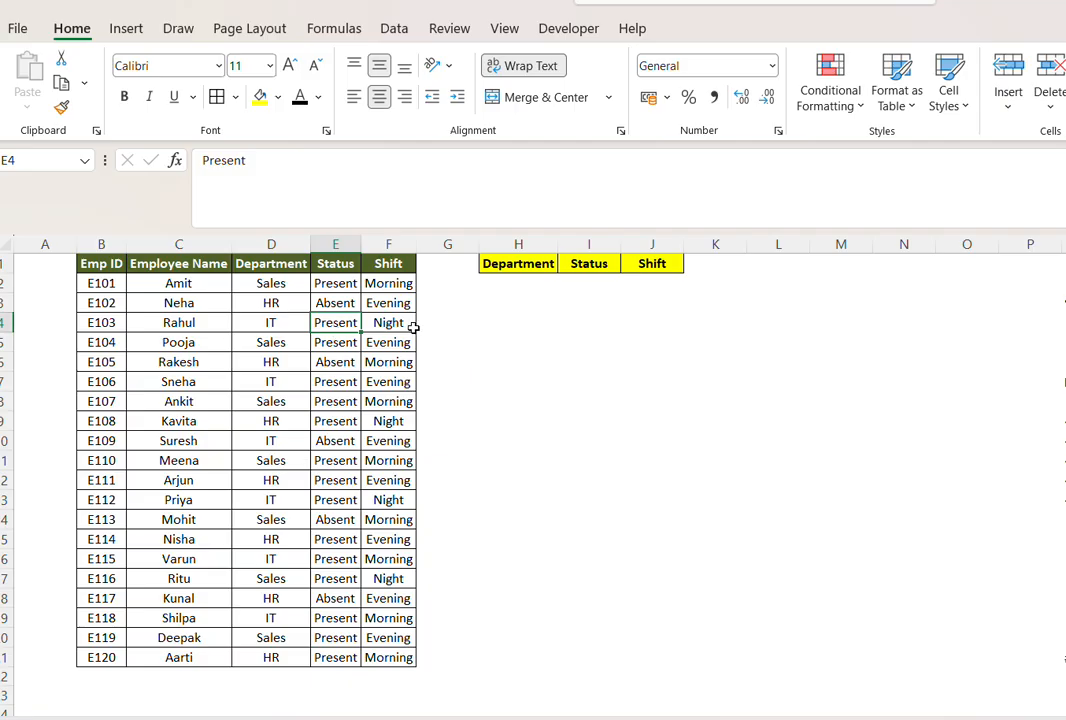
# Add a list data validation to cell H2 under the yellow Department header, using D2:D4 as the source.
pyautogui.click(489, 283)
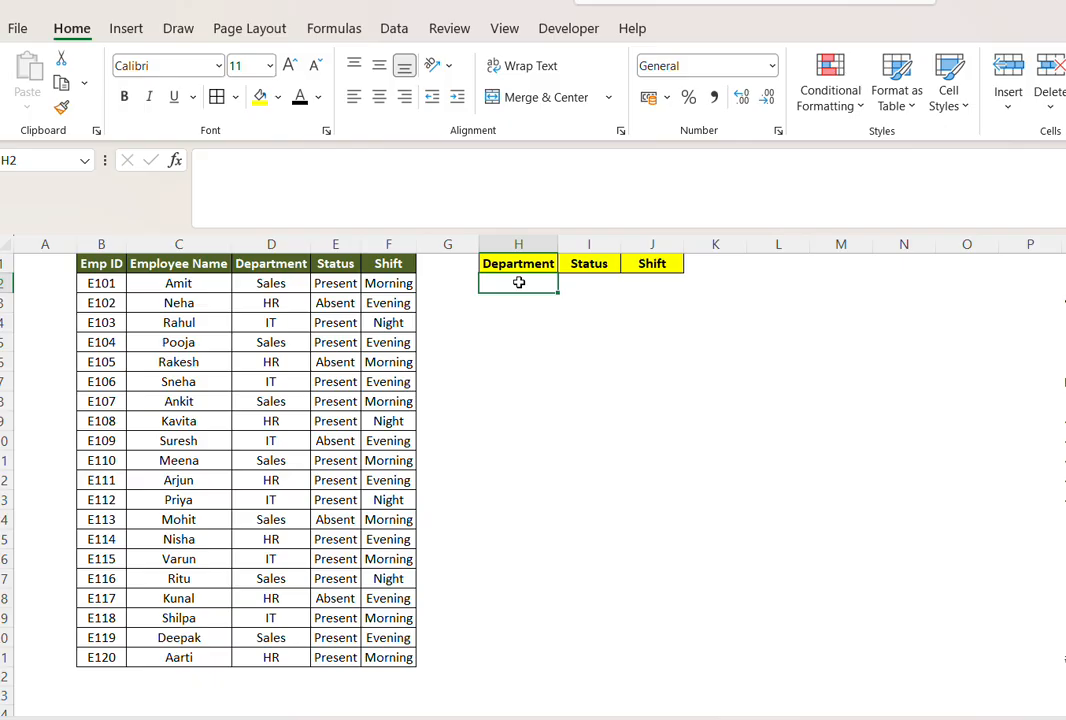
pyautogui.click(394, 30)
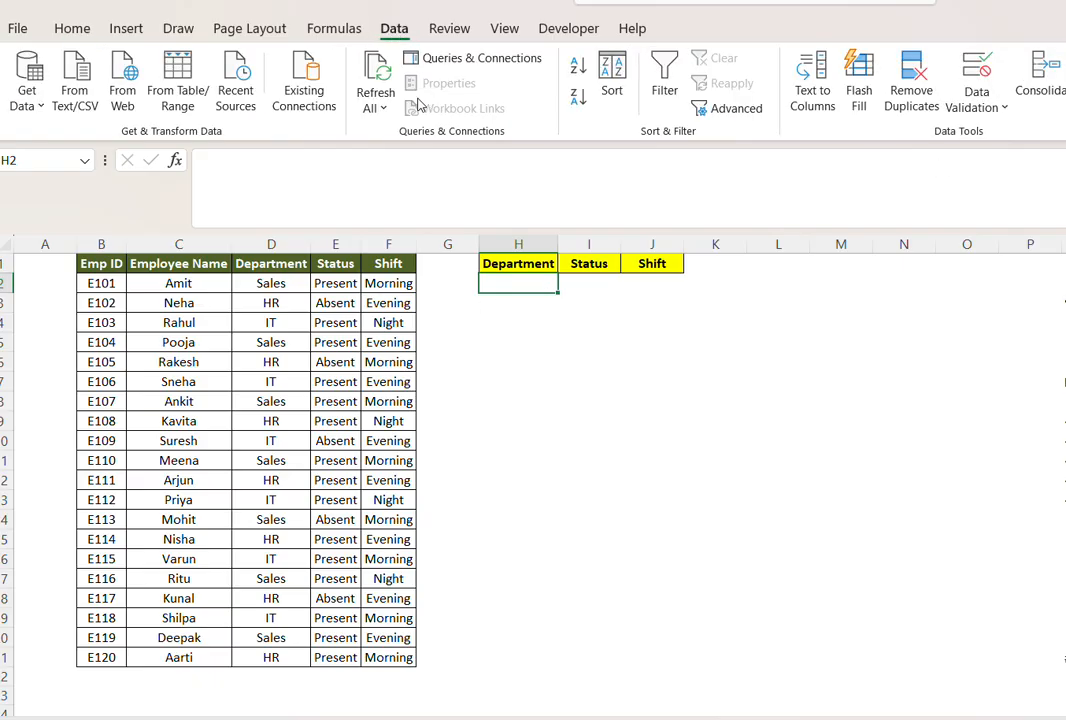
pyautogui.click(999, 110)
pyautogui.click(960, 137)
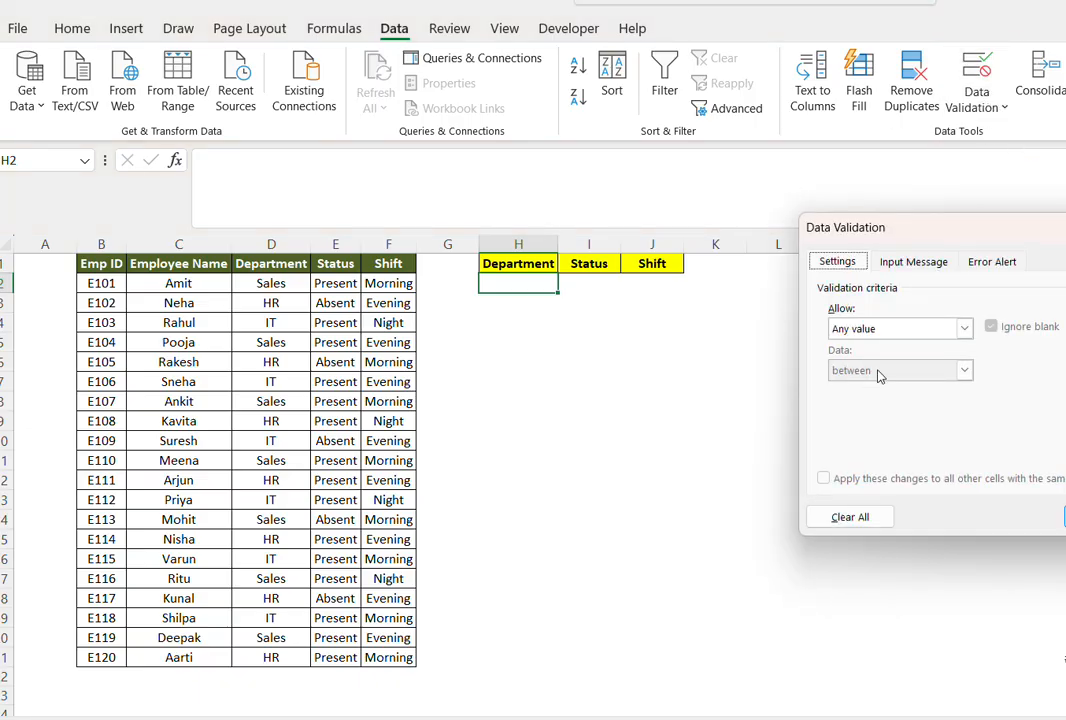
pyautogui.moveTo(960, 232); pyautogui.dragTo(631, 347)
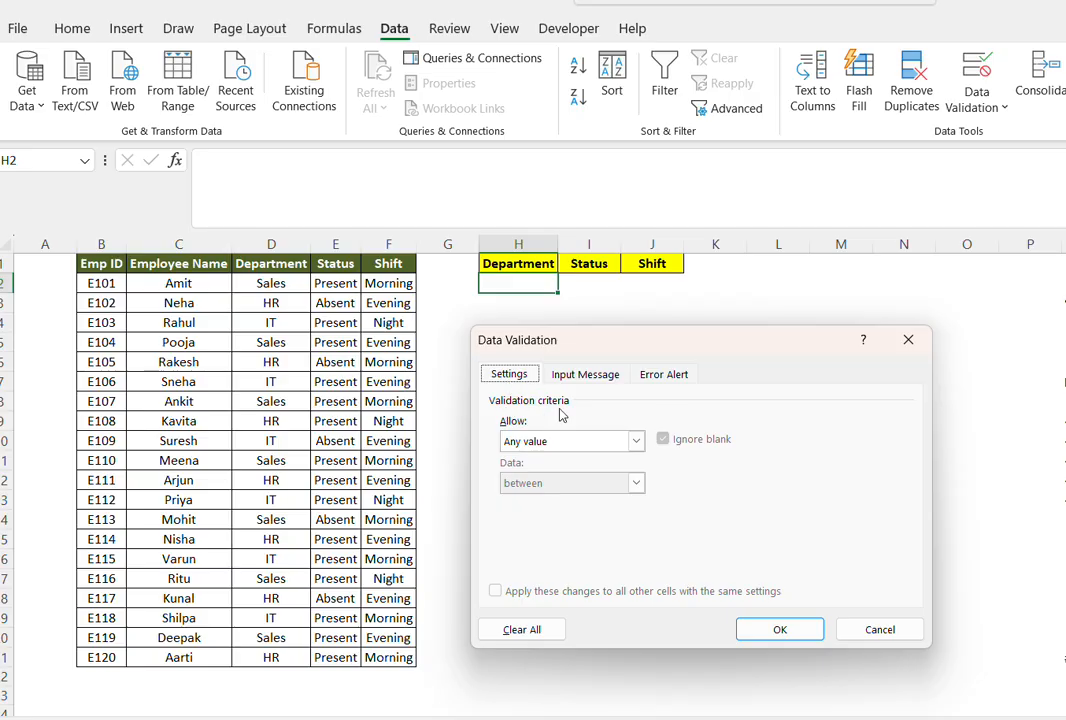
pyautogui.click(519, 451)
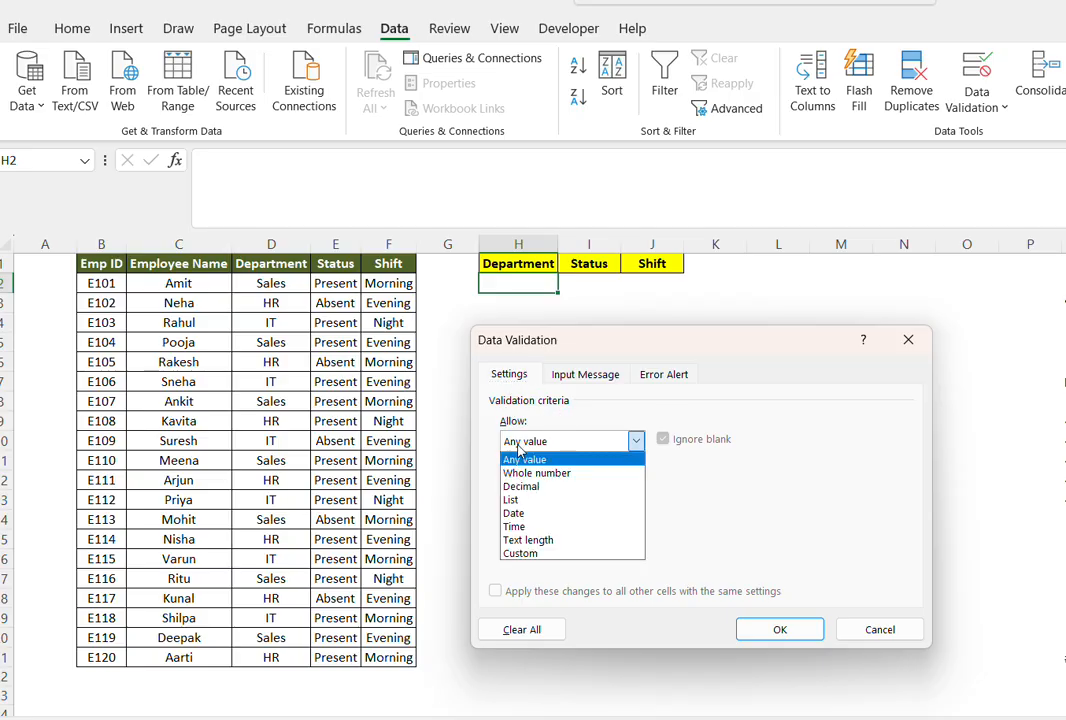
pyautogui.click(520, 500)
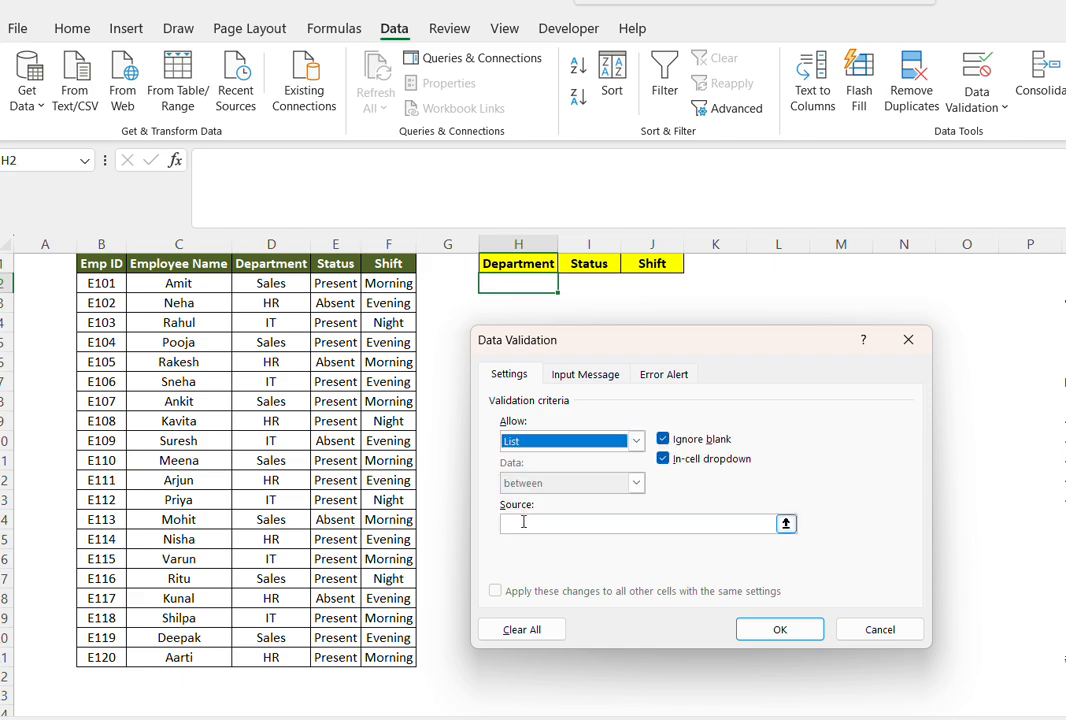
pyautogui.click(527, 444)
pyautogui.click(516, 504)
pyautogui.click(519, 521)
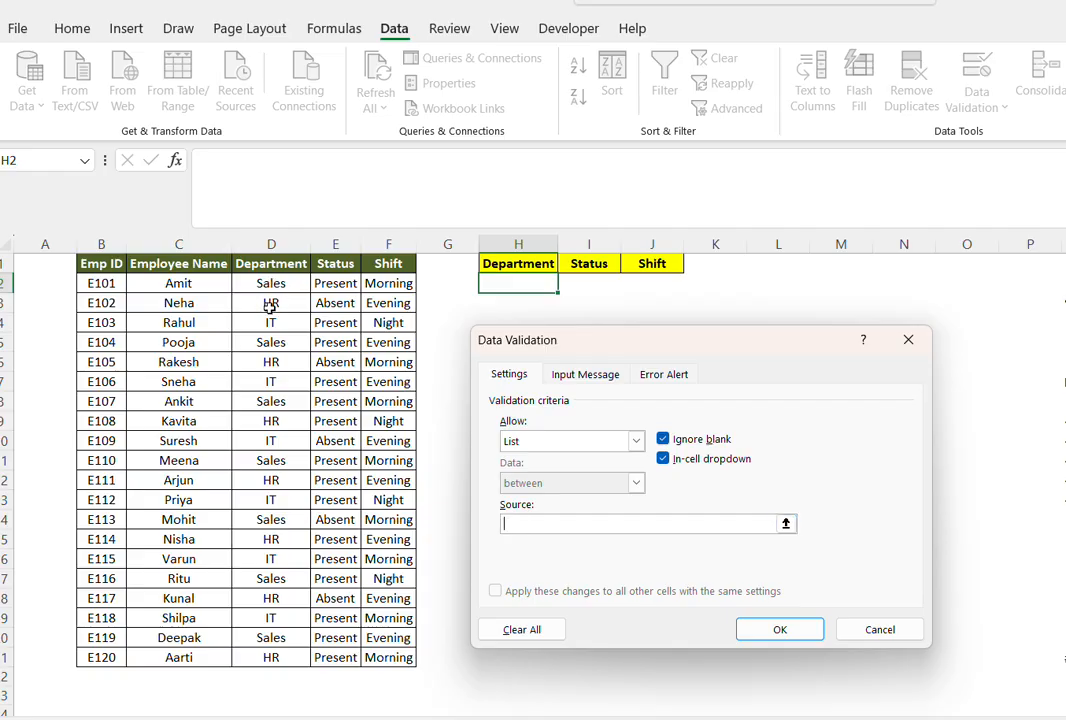
pyautogui.moveTo(273, 284); pyautogui.dragTo(277, 323)
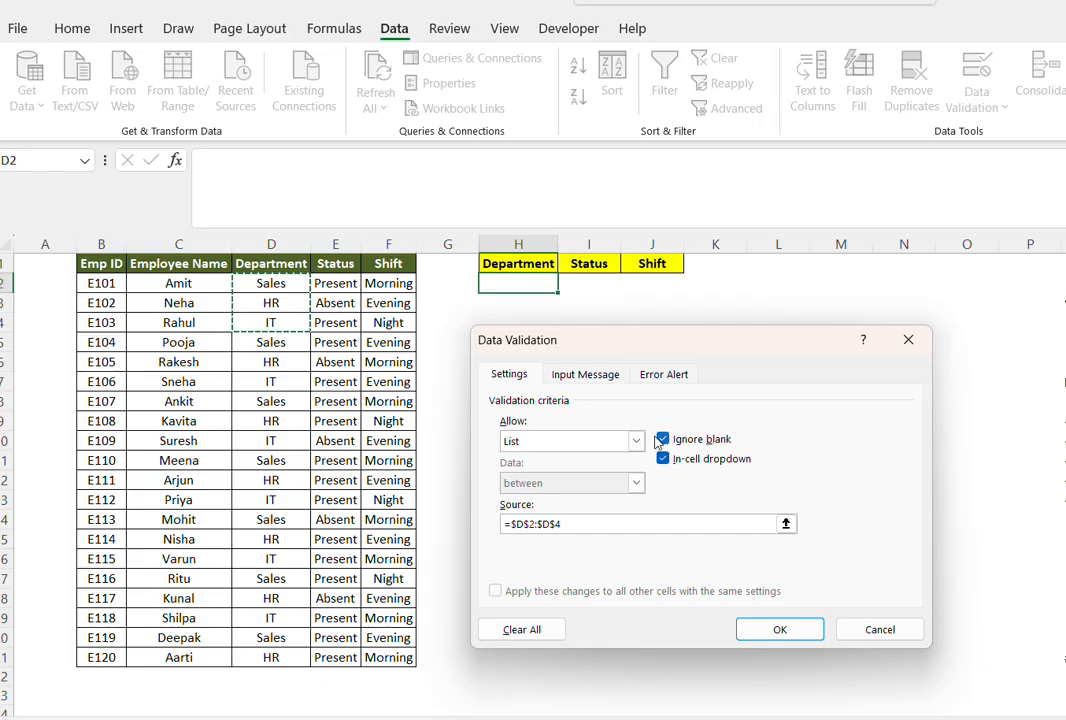
pyautogui.click(781, 630)
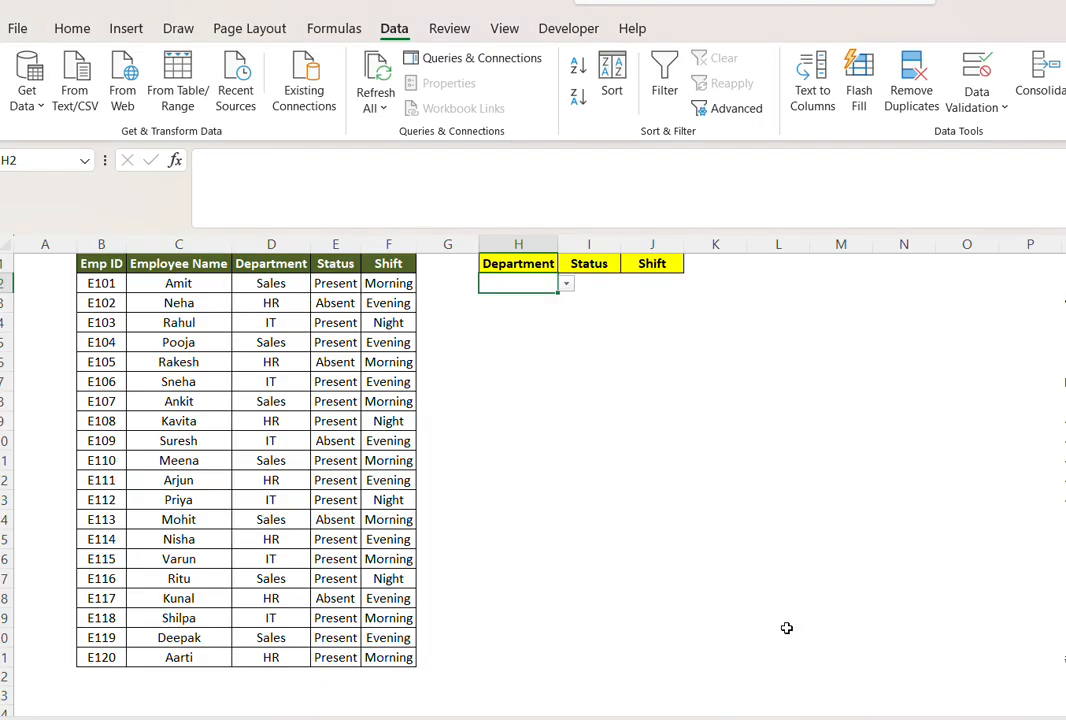
# Test the Department drop-down in H2 by picking different entries, ending with Sales selected.
pyautogui.click(566, 289)
pyautogui.click(505, 300)
pyautogui.click(568, 289)
pyautogui.click(550, 313)
pyautogui.click(566, 289)
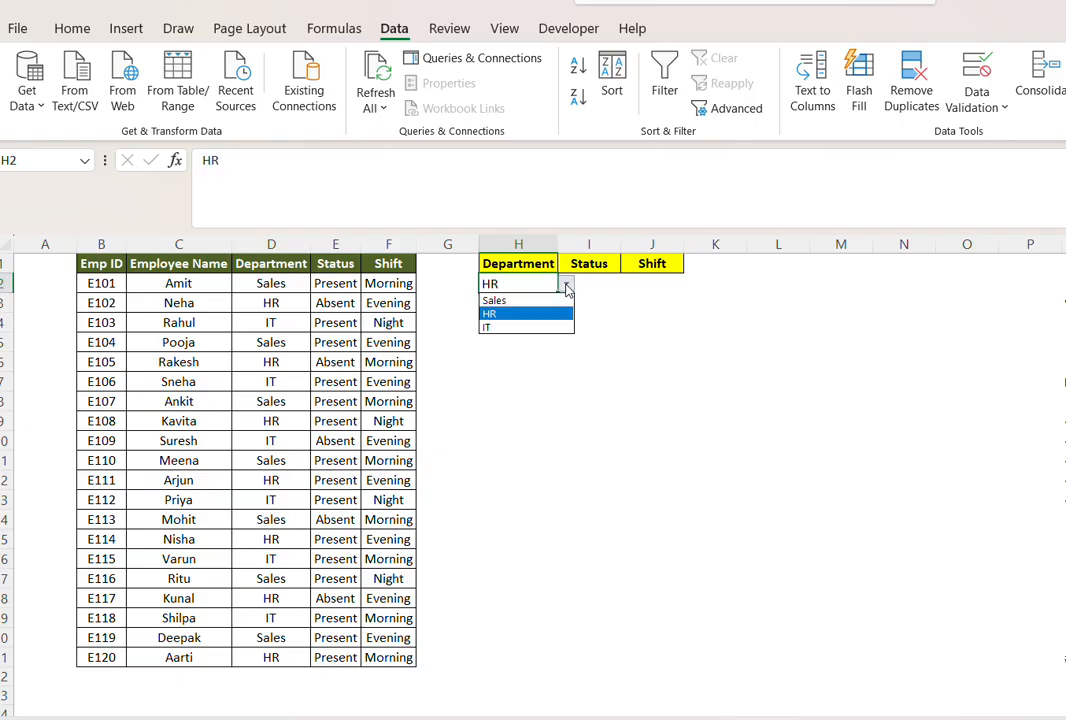
pyautogui.click(498, 327)
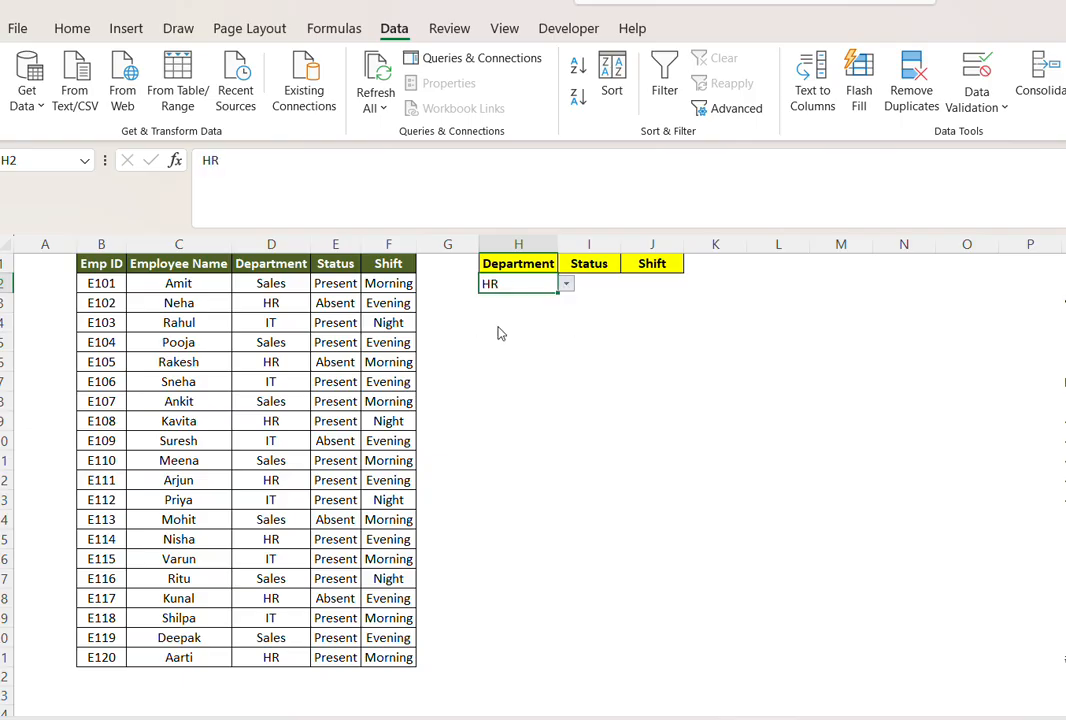
pyautogui.click(566, 289)
pyautogui.click(508, 300)
pyautogui.click(516, 316)
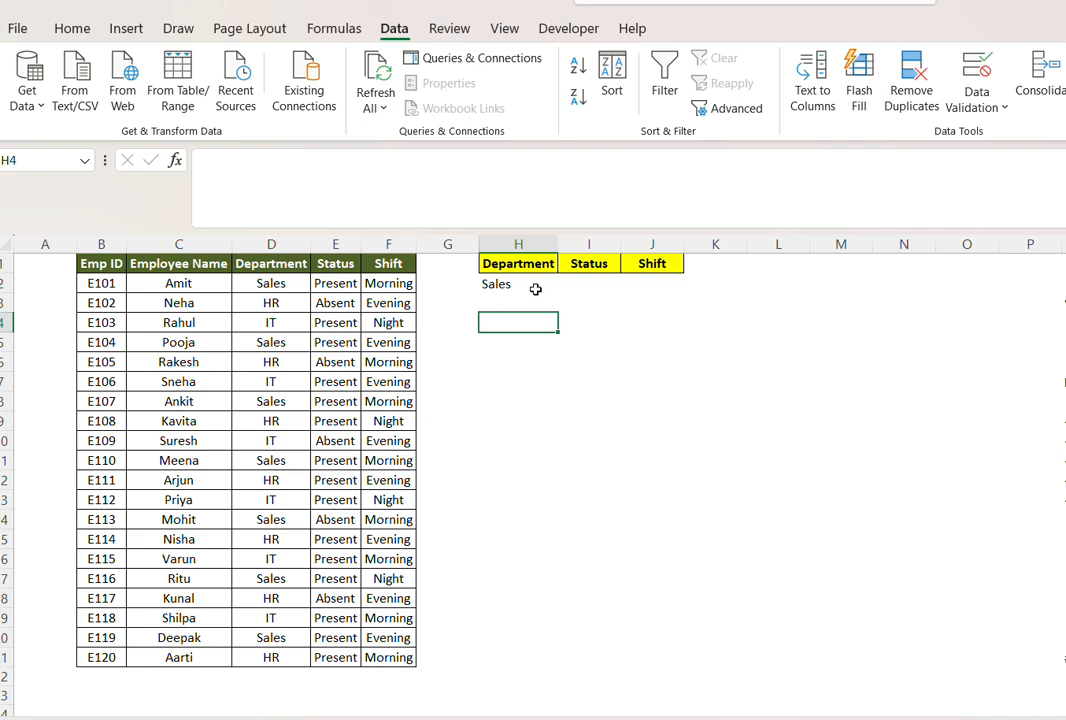
pyautogui.click(536, 287)
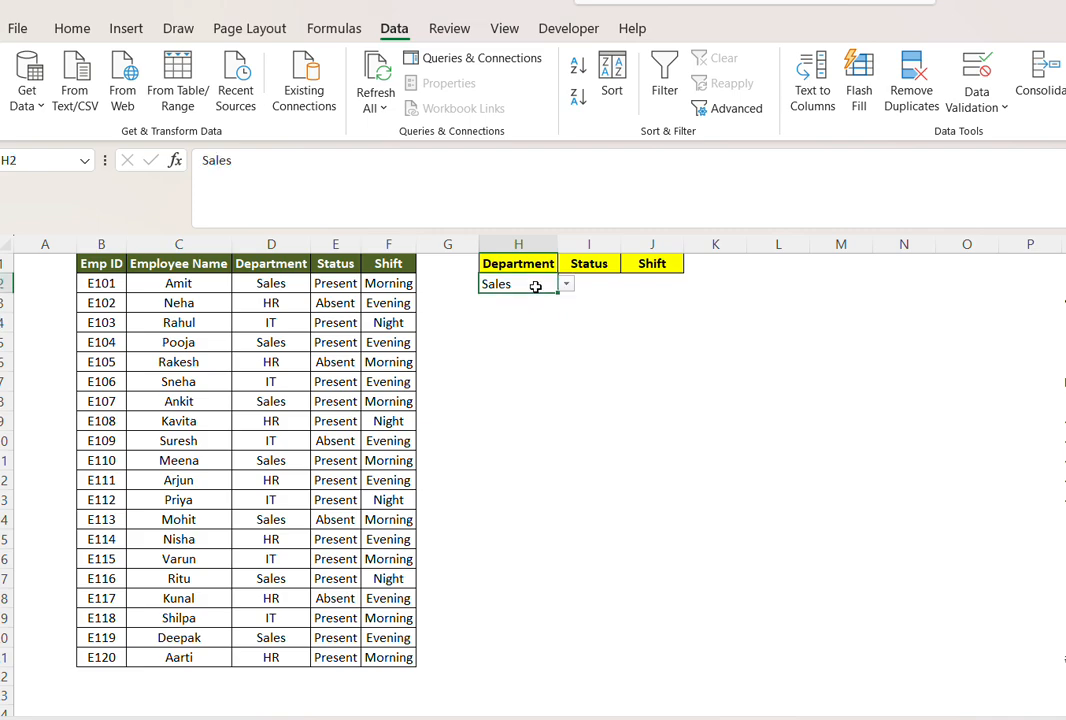
pyautogui.click(565, 285)
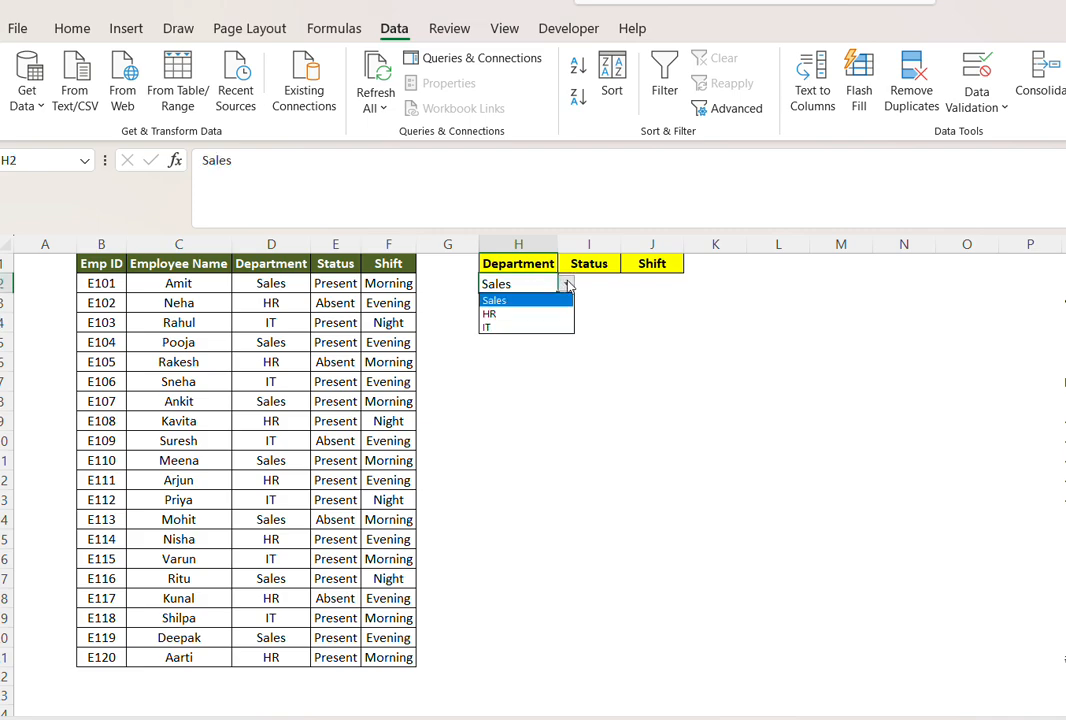
pyautogui.press('Escape')
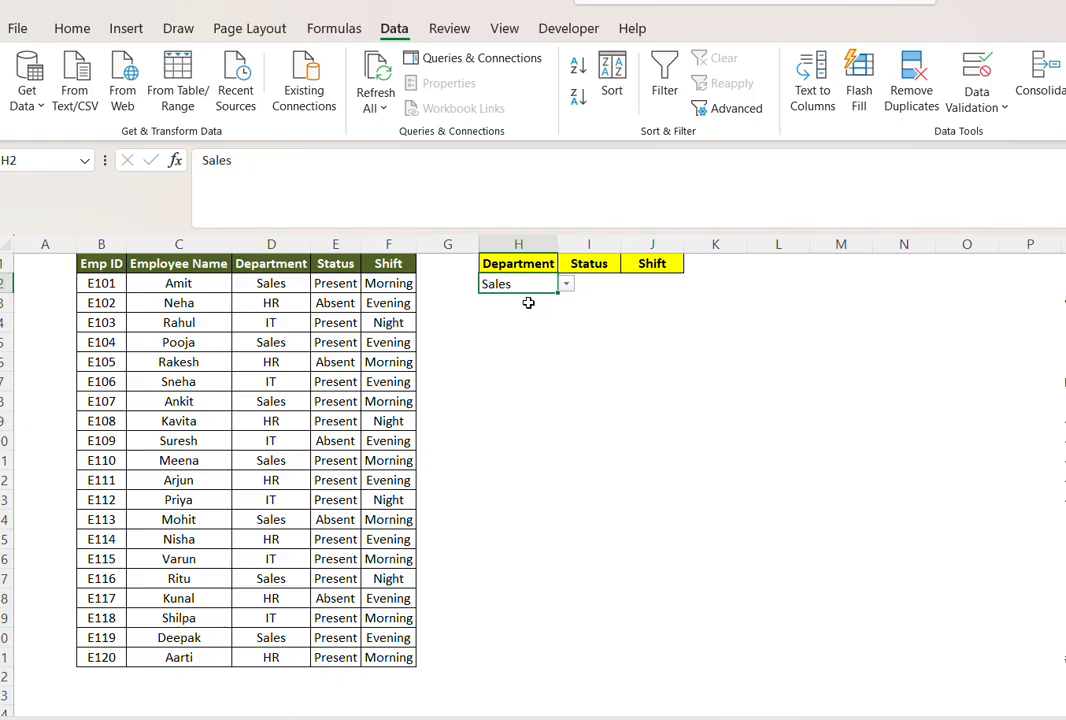
# Add a list data validation to cell I2 under the yellow Status header, using E2:E3 as the source.
pyautogui.click(592, 287)
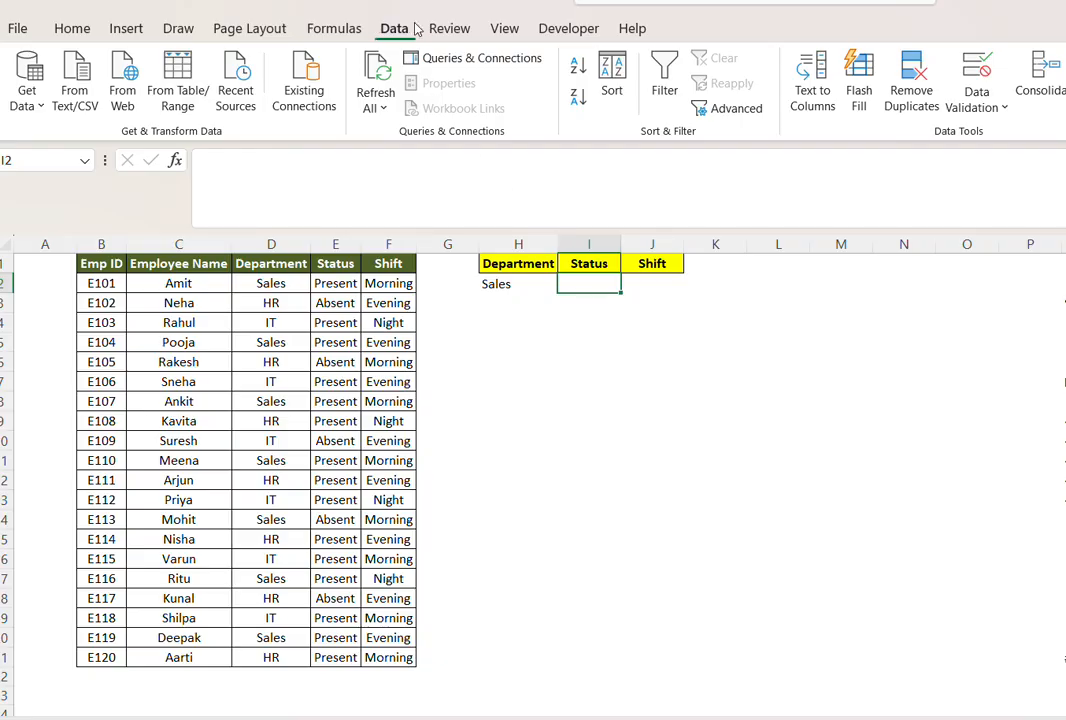
pyautogui.click(976, 100)
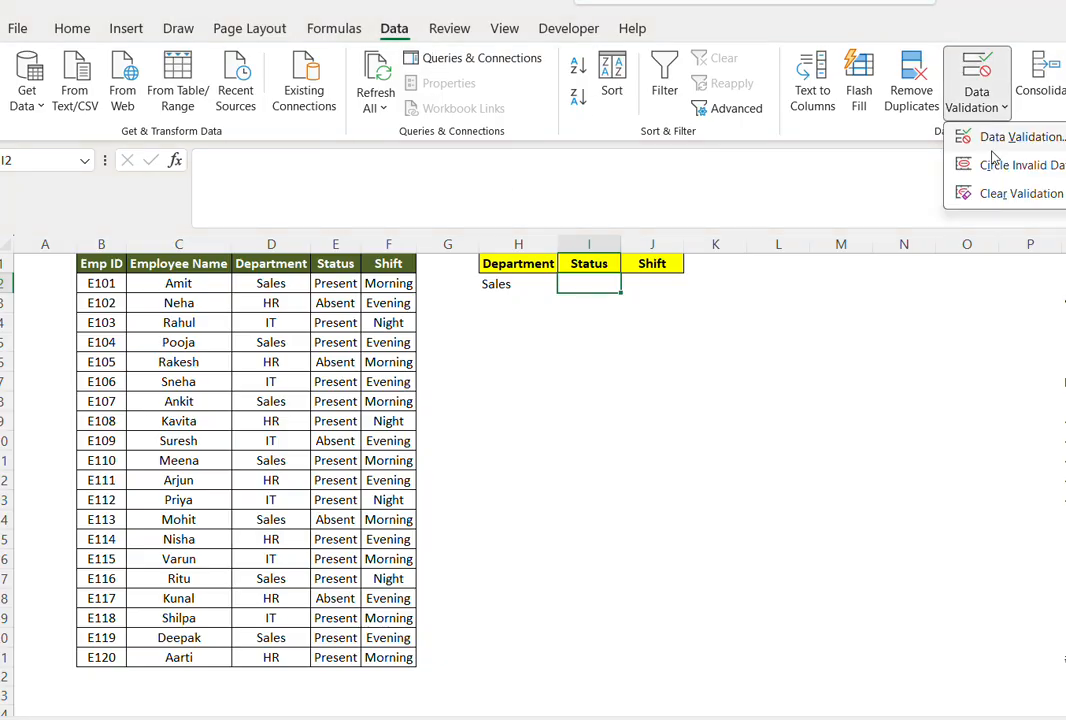
pyautogui.click(1000, 136)
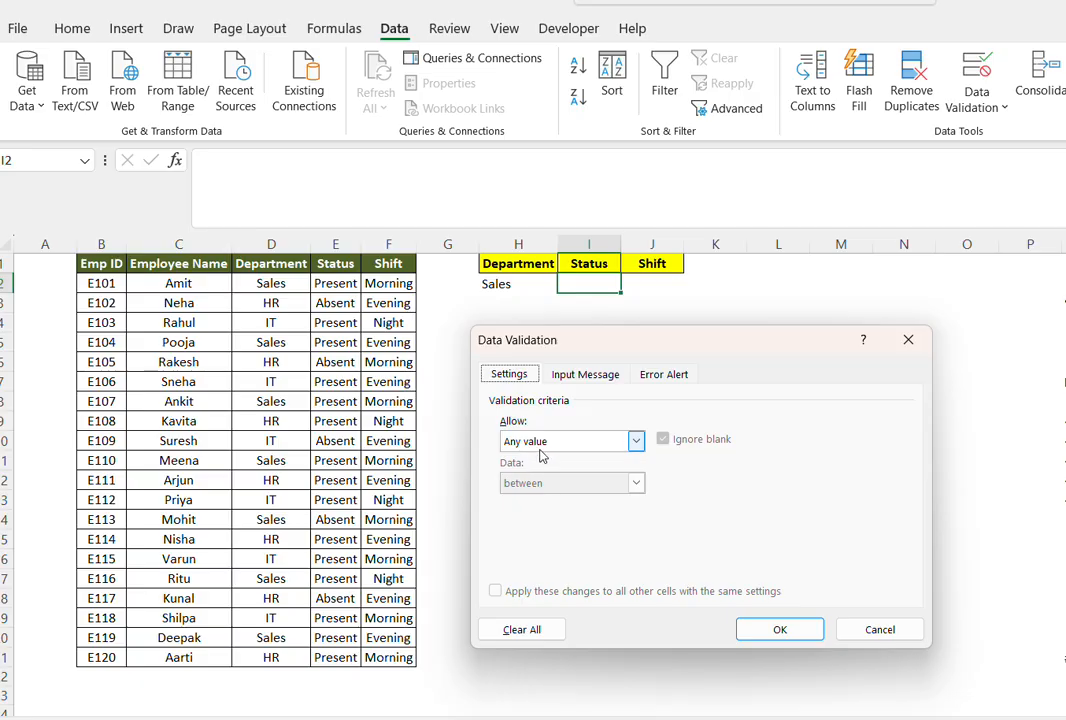
pyautogui.click(538, 444)
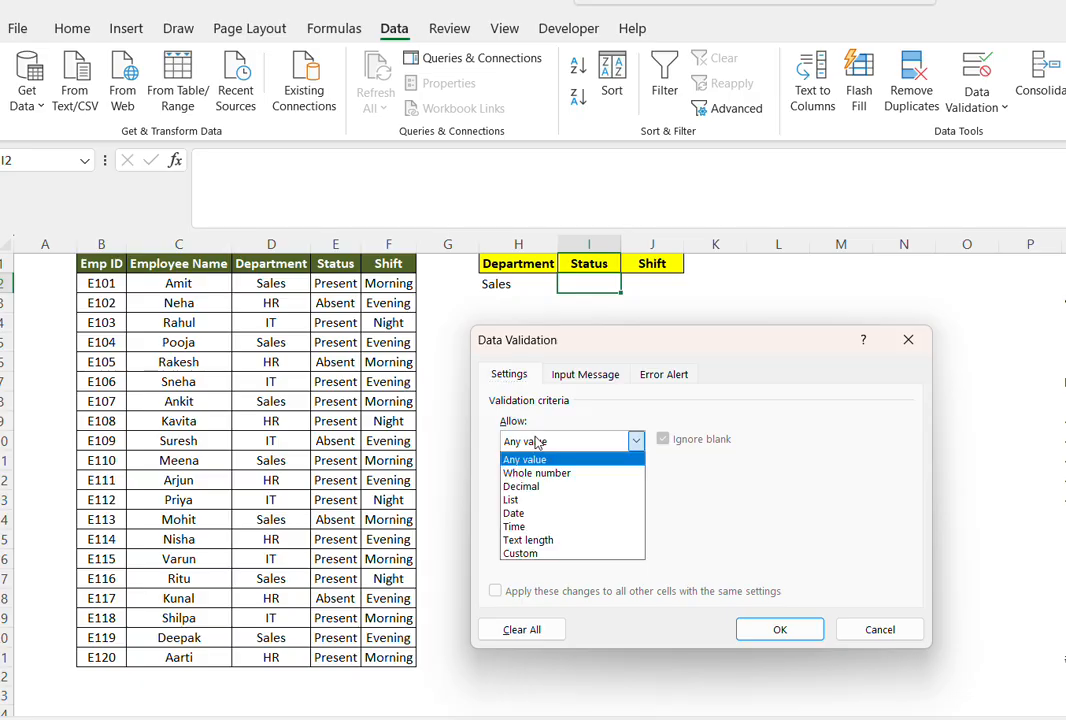
pyautogui.click(511, 499)
pyautogui.click(520, 519)
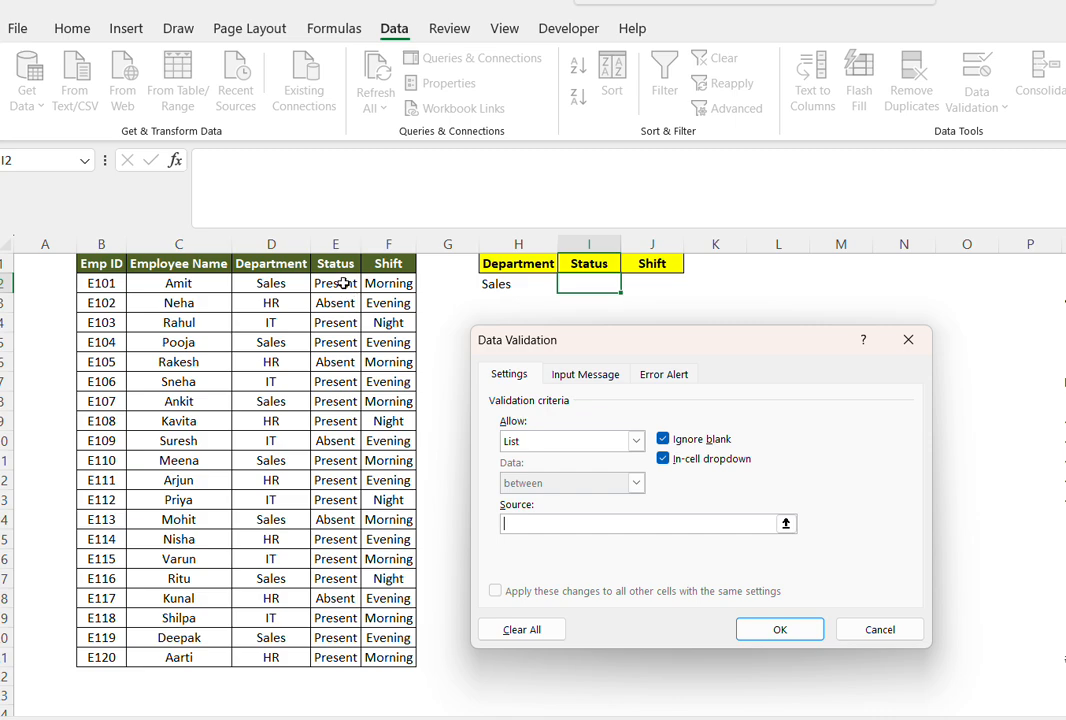
pyautogui.moveTo(340, 283); pyautogui.dragTo(343, 306)
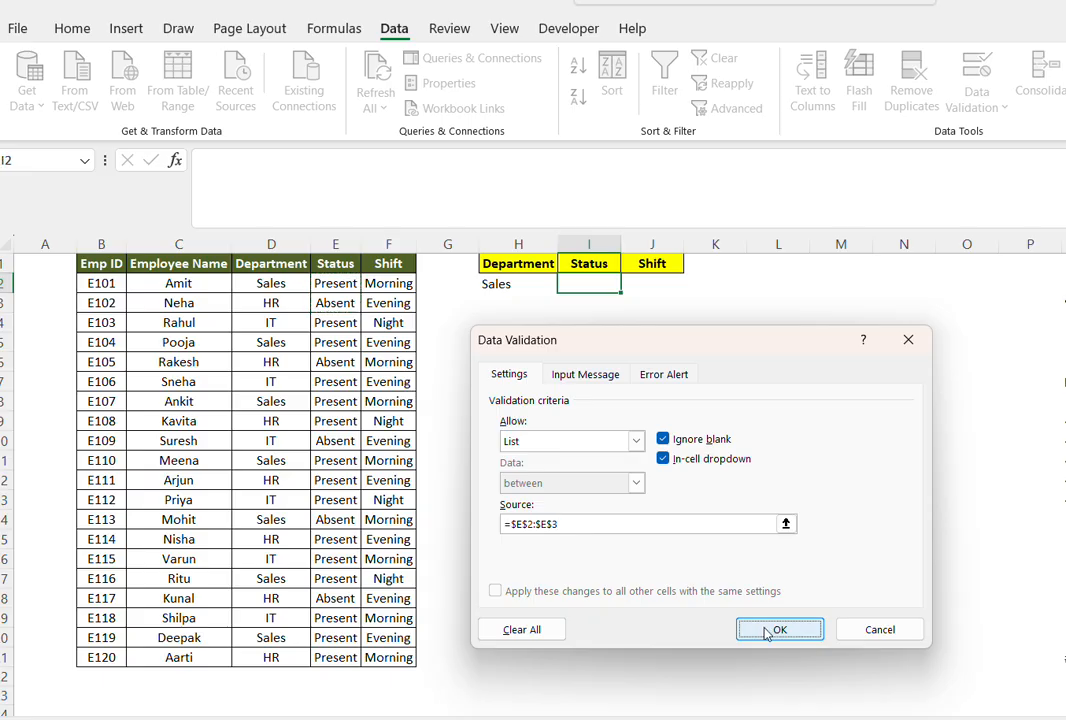
pyautogui.click(767, 631)
# Test the Status drop-down in I2 by picking Absent, ending with Present selected.
pyautogui.click(630, 287)
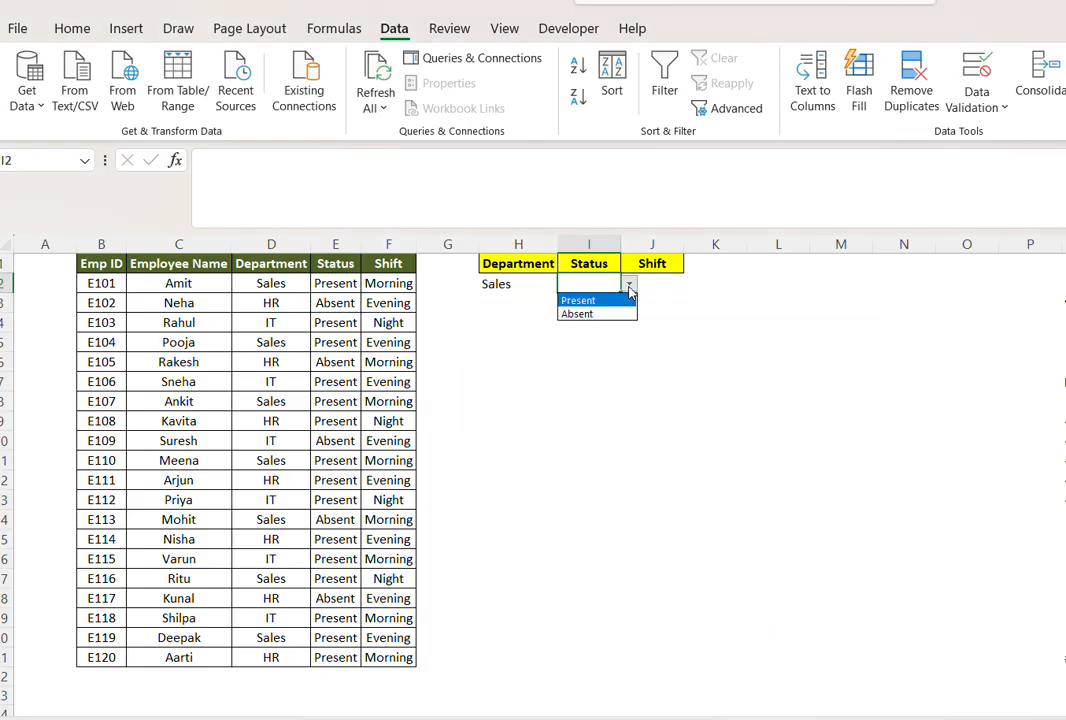
pyautogui.click(578, 312)
pyautogui.click(629, 285)
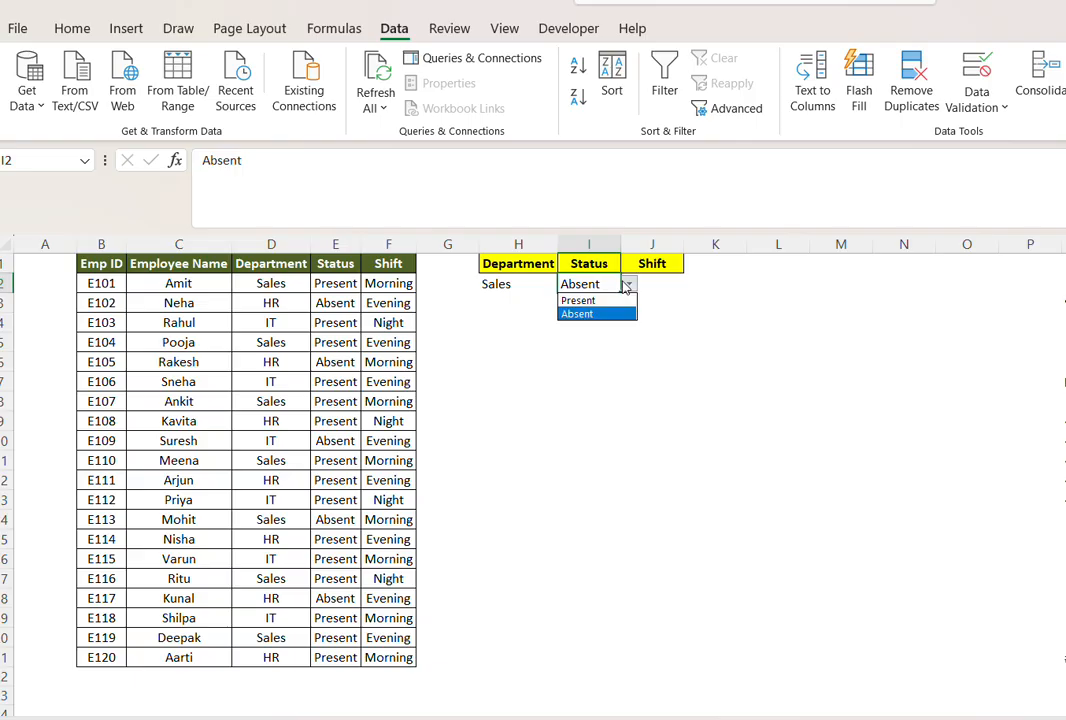
pyautogui.click(590, 300)
# Add a list data validation to cell J2 under the yellow Shift header, using F2:F4 as the source.
pyautogui.click(663, 280)
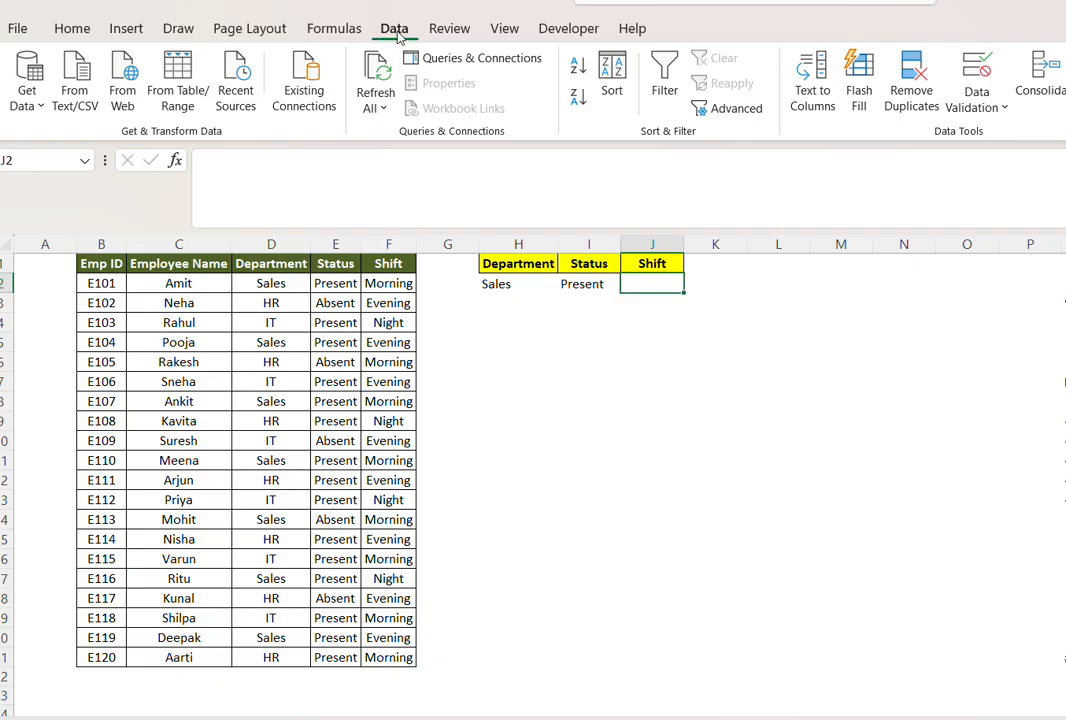
pyautogui.click(976, 104)
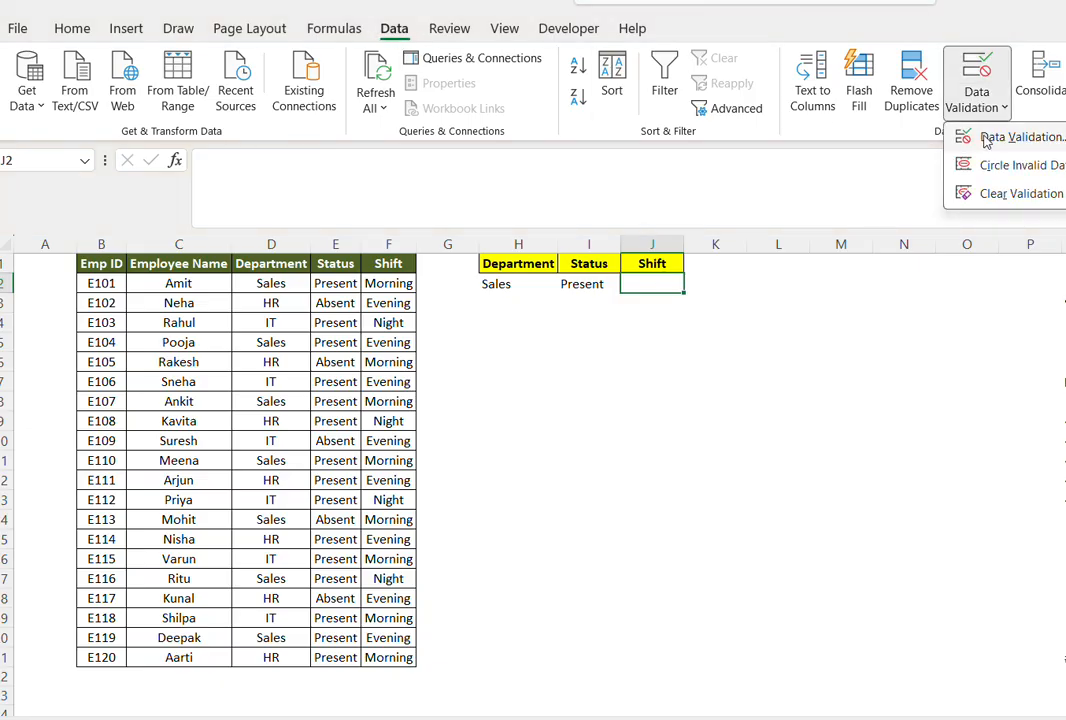
pyautogui.click(968, 137)
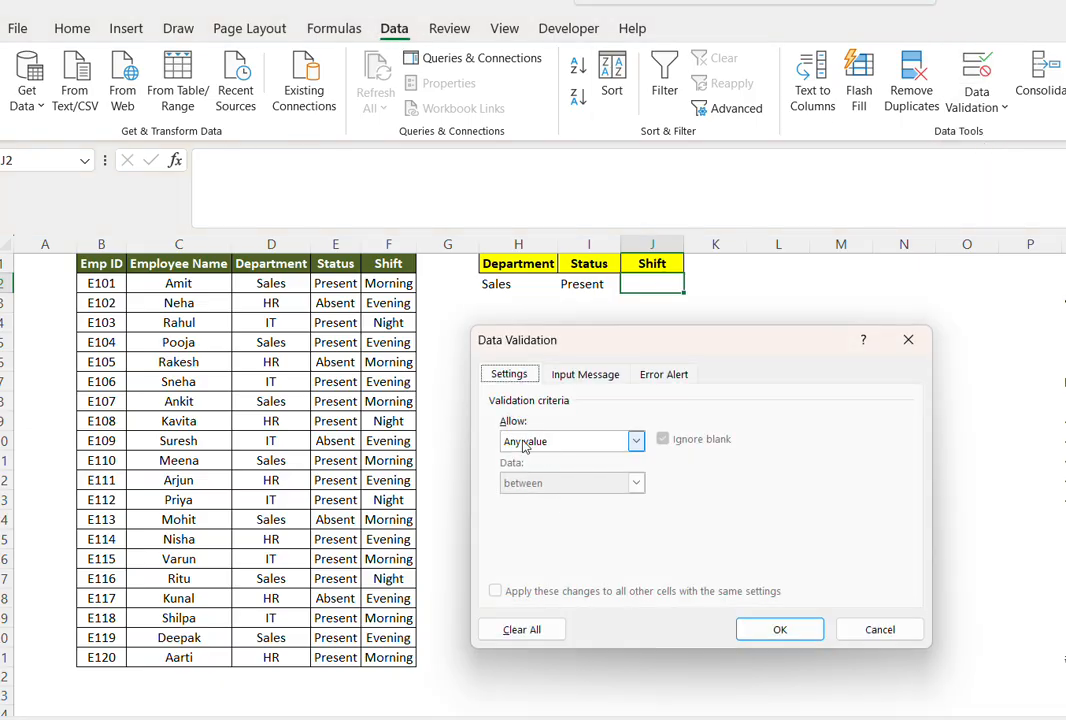
pyautogui.click(525, 443)
pyautogui.click(515, 500)
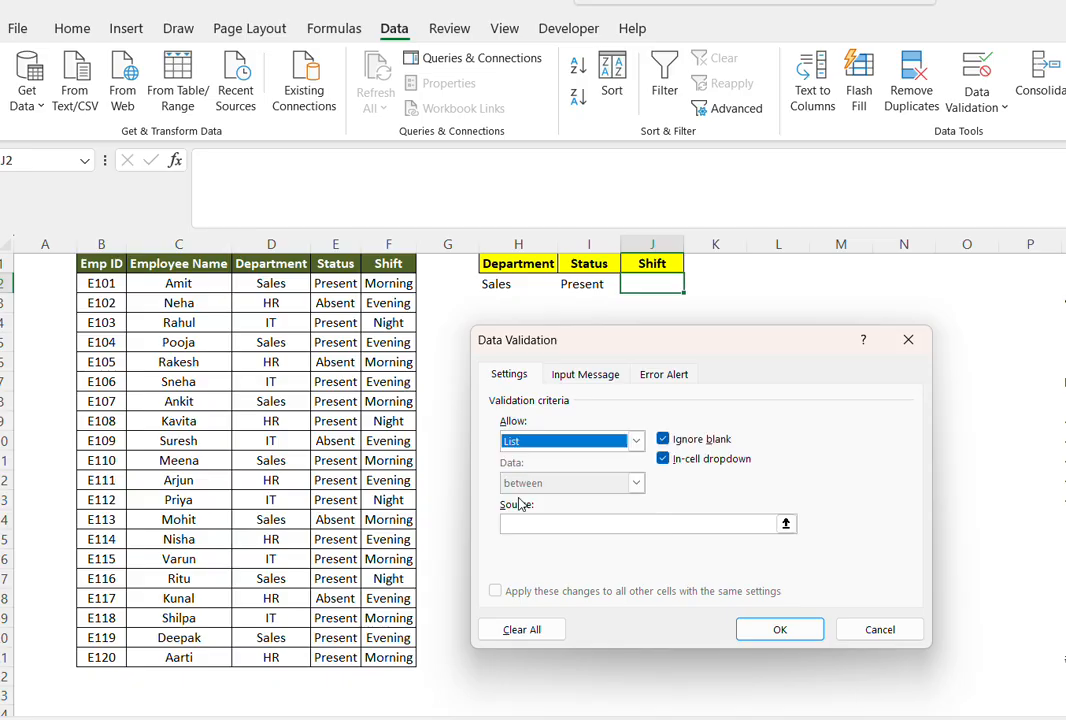
pyautogui.click(516, 522)
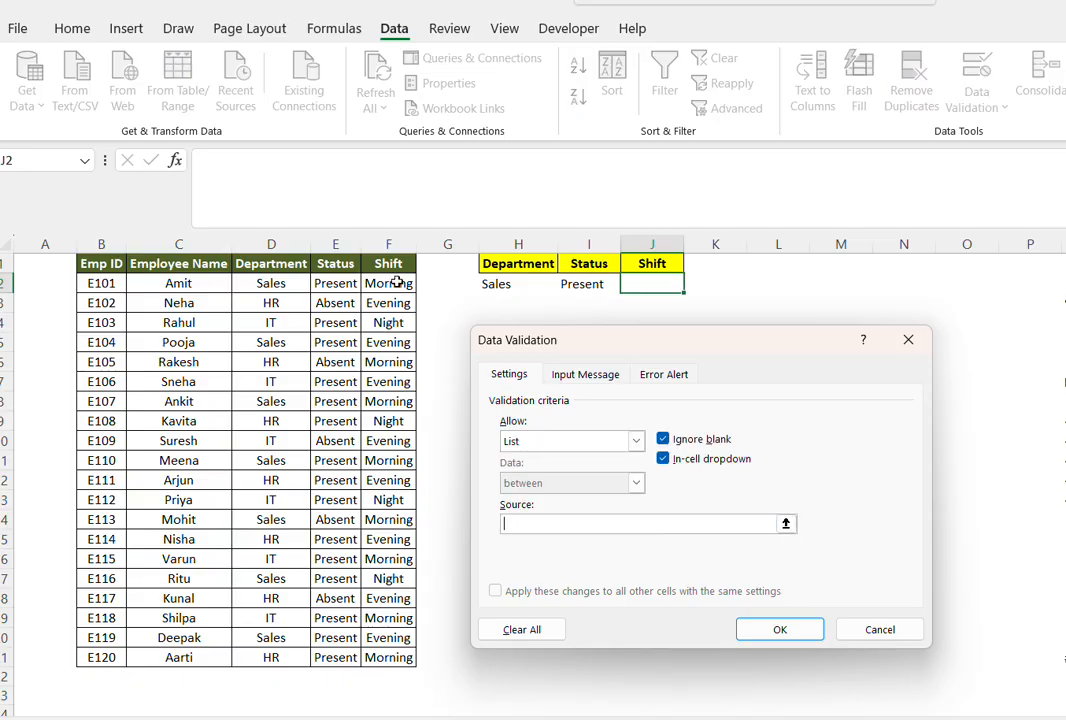
pyautogui.moveTo(396, 283); pyautogui.dragTo(393, 322)
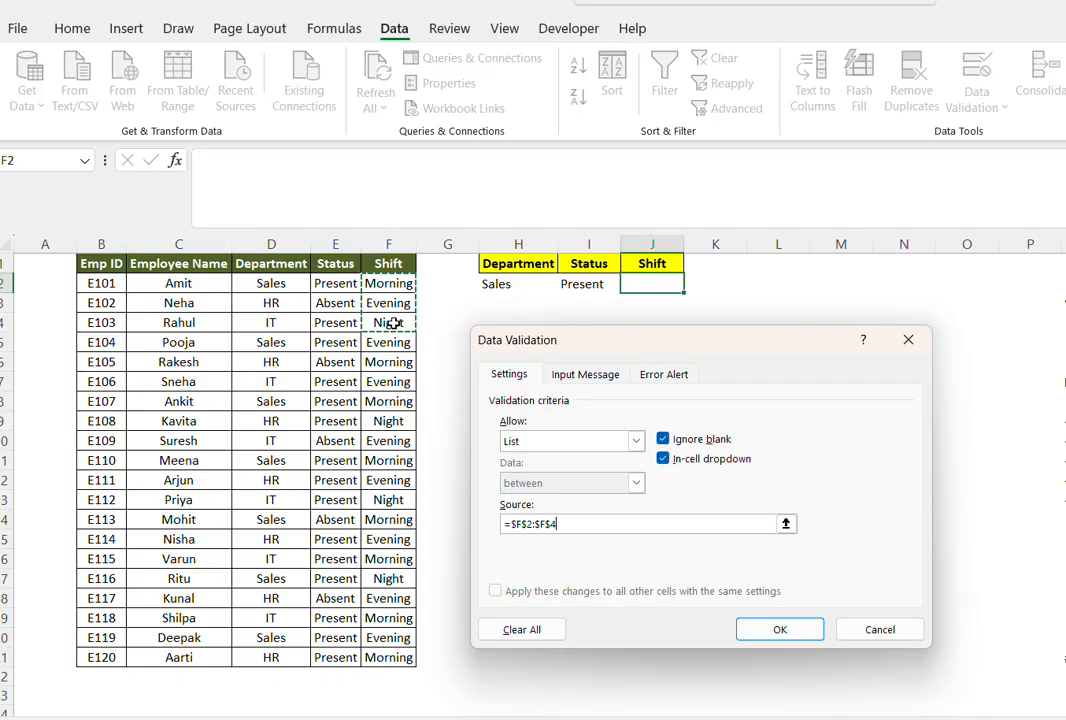
pyautogui.click(770, 638)
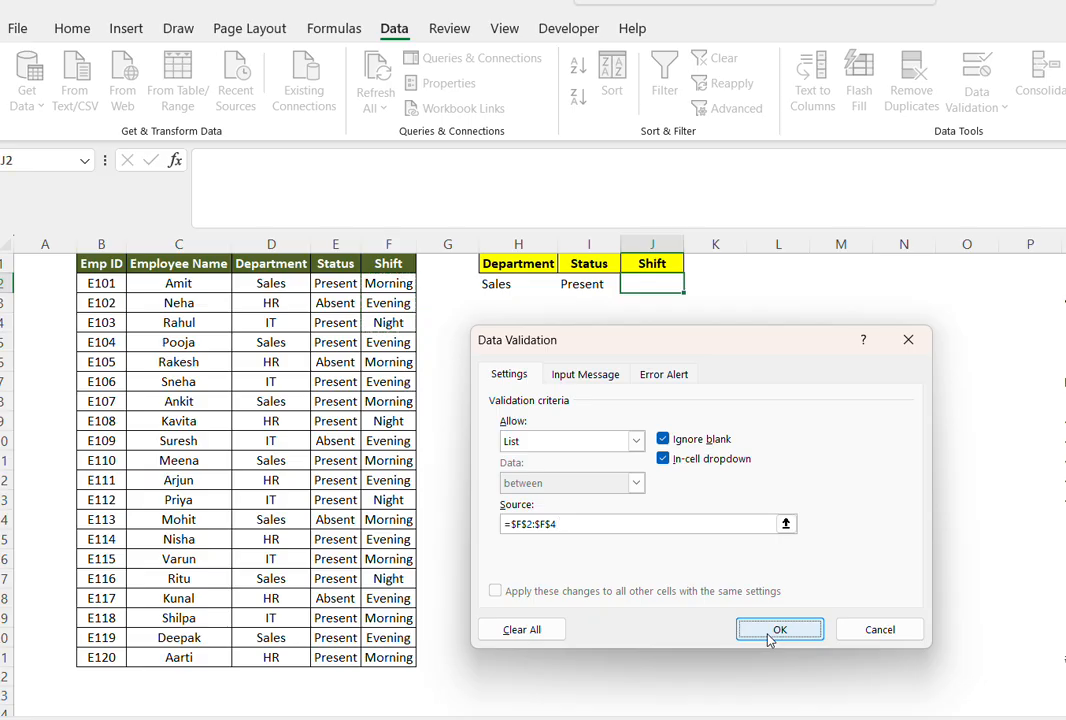
# Test the Shift drop-down in J2 by picking Evening and Night, ending with Morning selected.
pyautogui.click(691, 287)
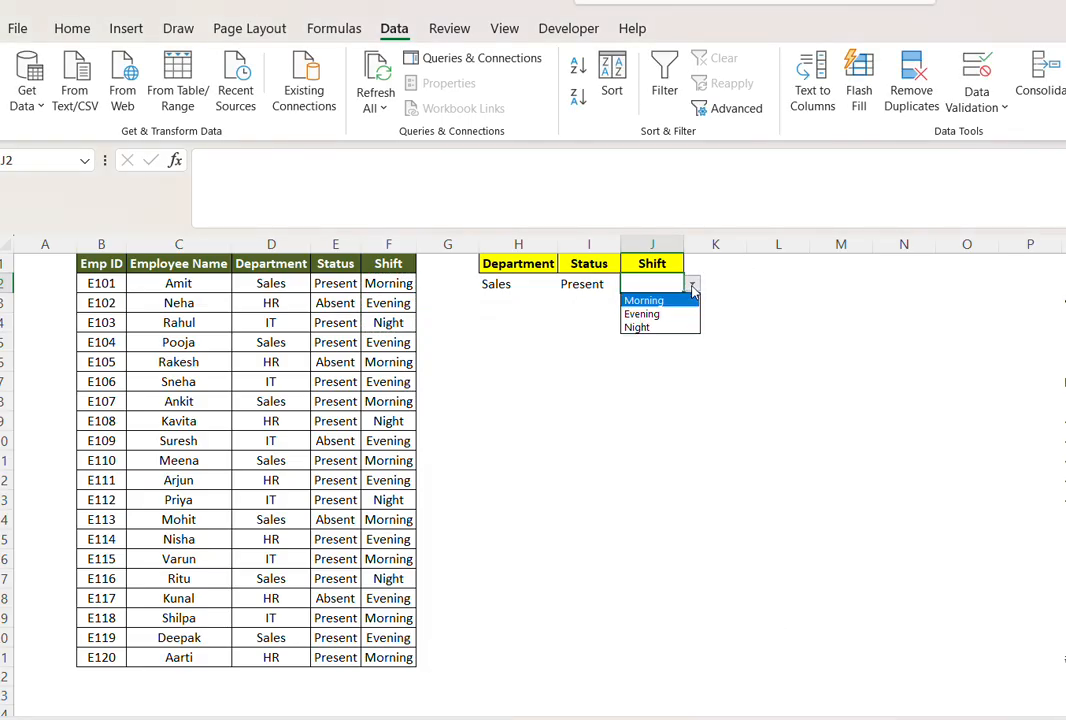
pyautogui.click(675, 314)
pyautogui.click(693, 285)
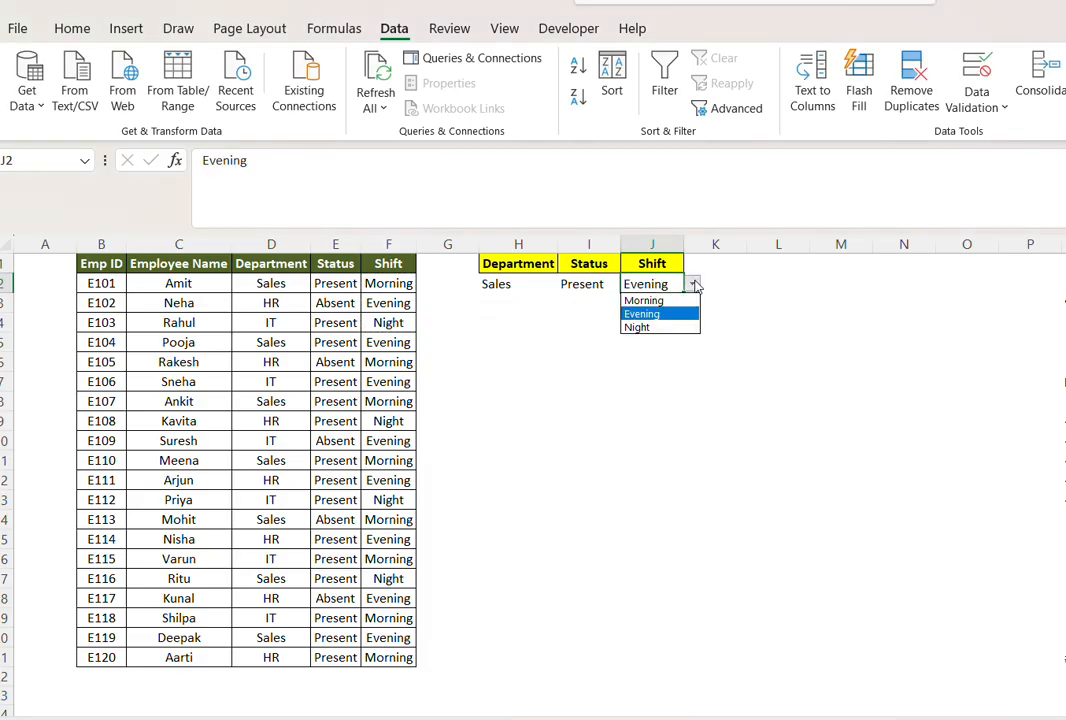
pyautogui.click(645, 327)
pyautogui.click(691, 285)
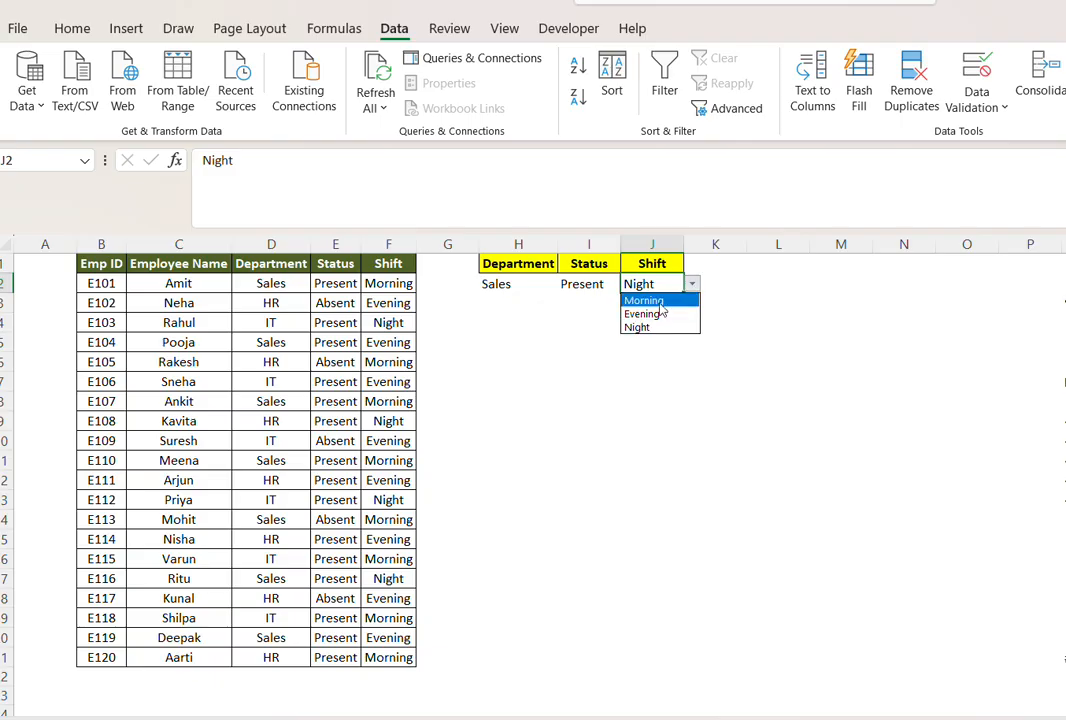
pyautogui.click(659, 302)
# Review the drop-down selections in H2:J2 against the employee table's name, Department, Status and Shift columns.
pyautogui.click(566, 318)
pyautogui.click(505, 284)
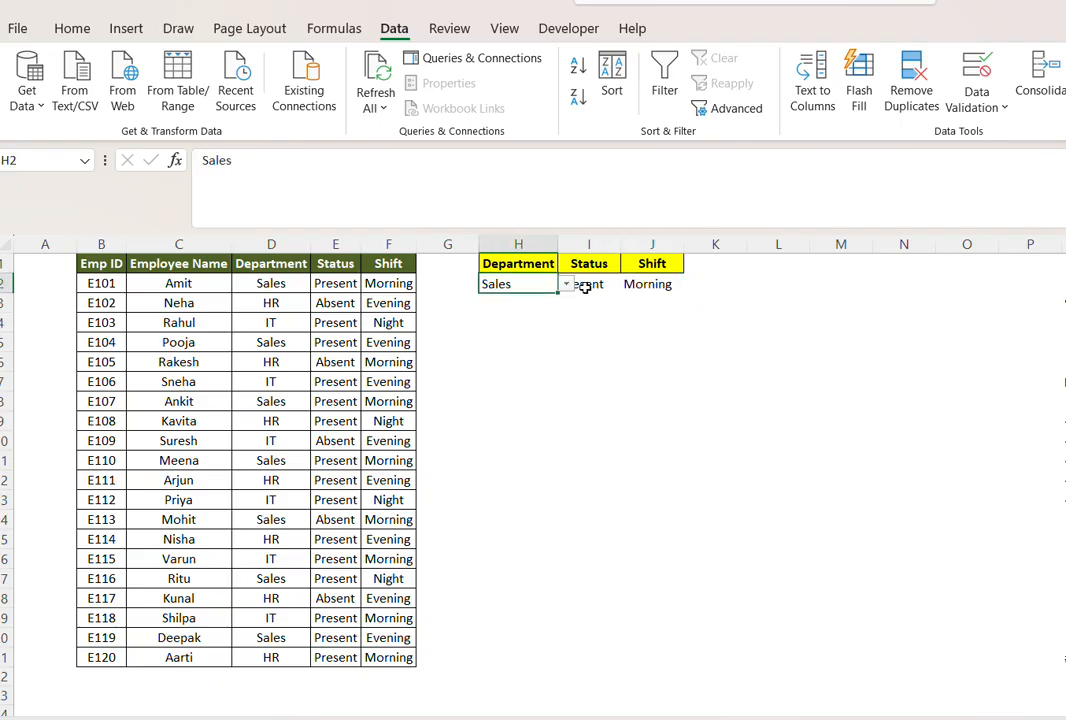
pyautogui.click(600, 286)
pyautogui.click(668, 285)
pyautogui.click(484, 287)
pyautogui.click(516, 318)
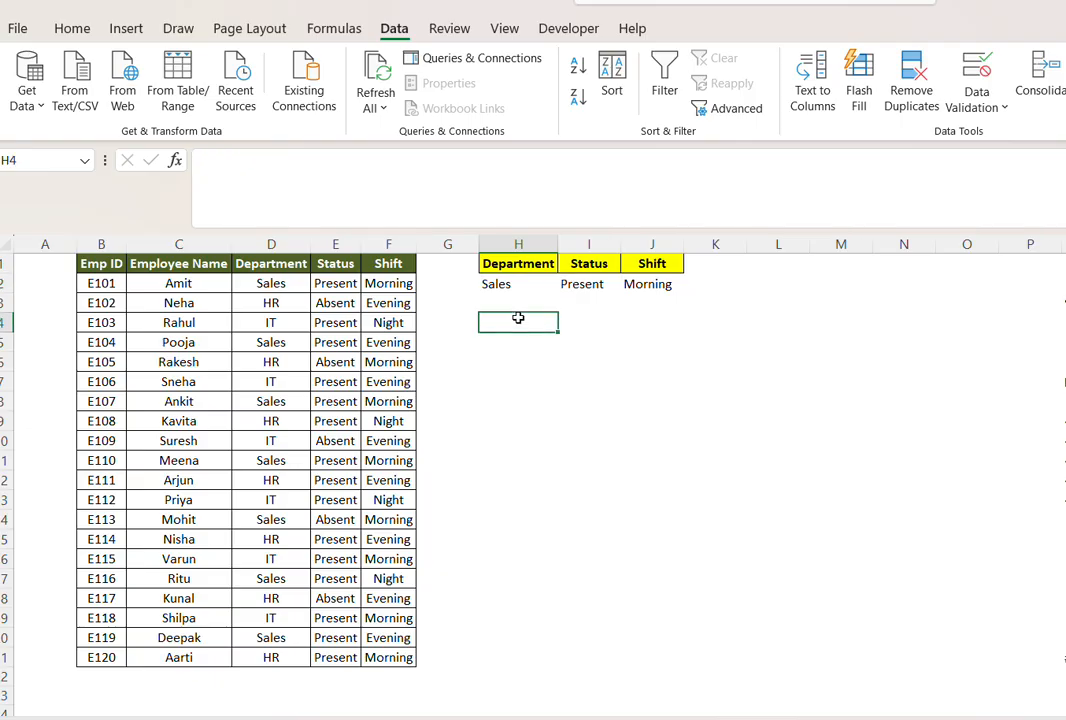
pyautogui.click(389, 279)
pyautogui.click(335, 285)
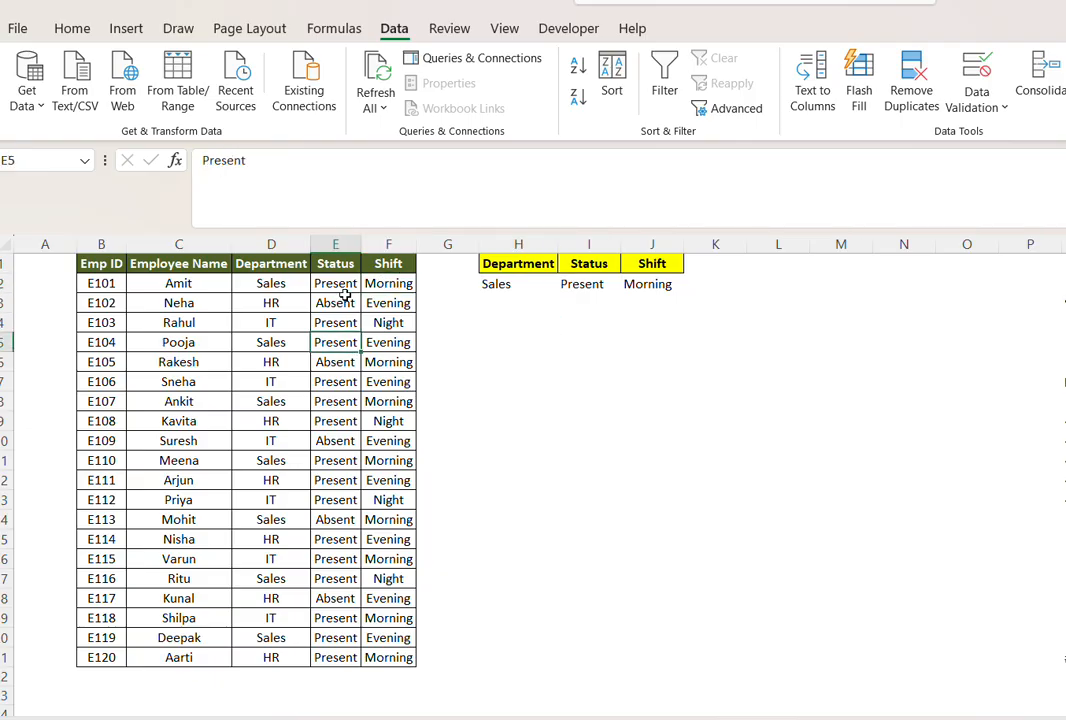
pyautogui.moveTo(335, 283); pyautogui.dragTo(343, 559)
pyautogui.click(514, 381)
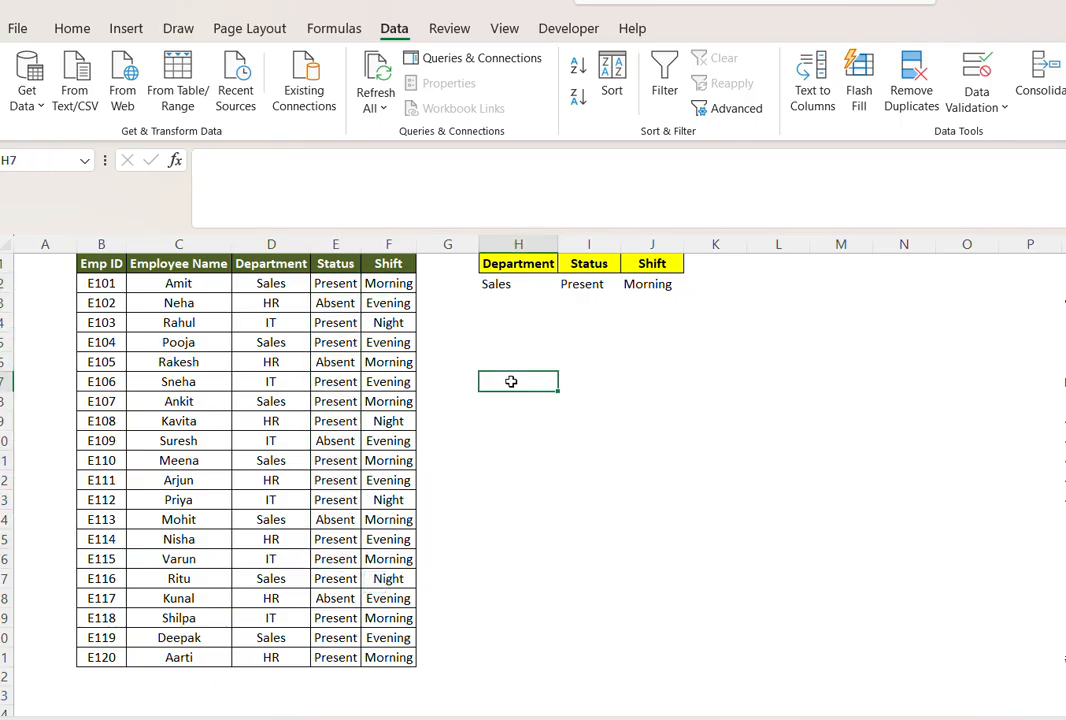
pyautogui.click(587, 341)
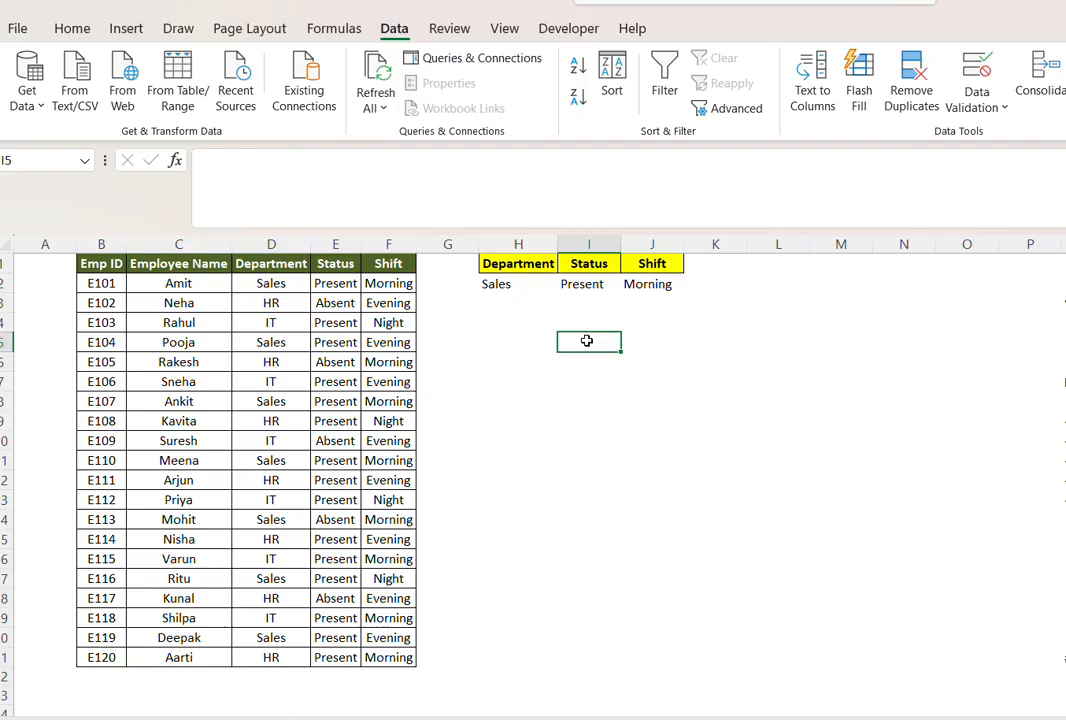
pyautogui.click(493, 350)
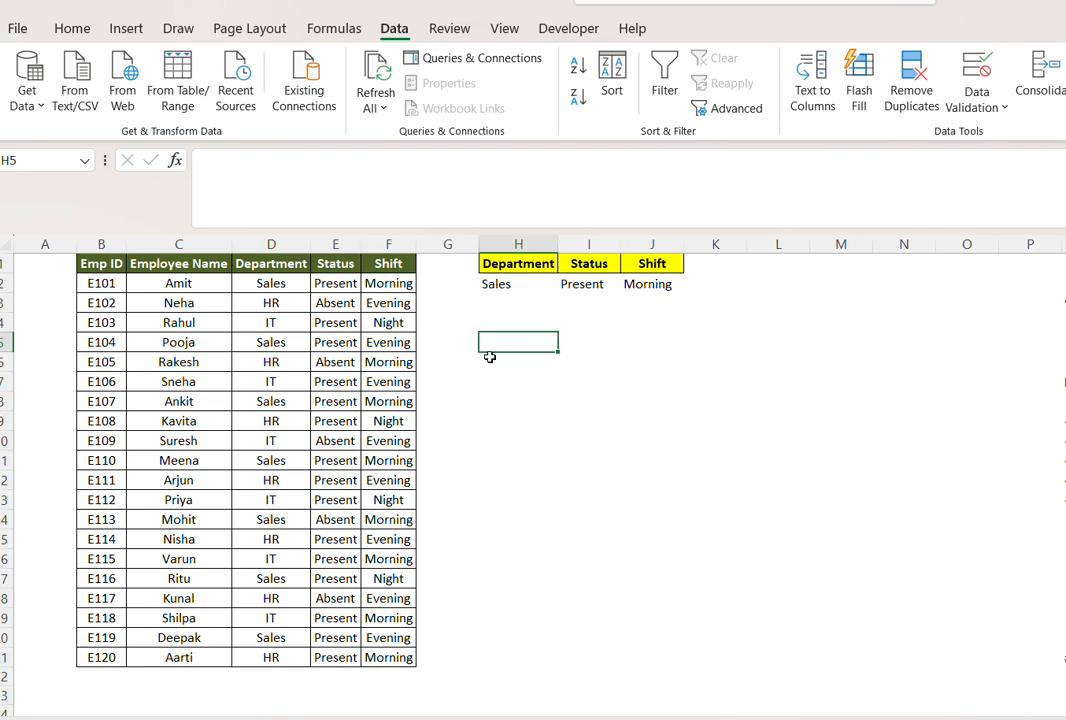
pyautogui.moveTo(271, 284); pyautogui.dragTo(403, 617)
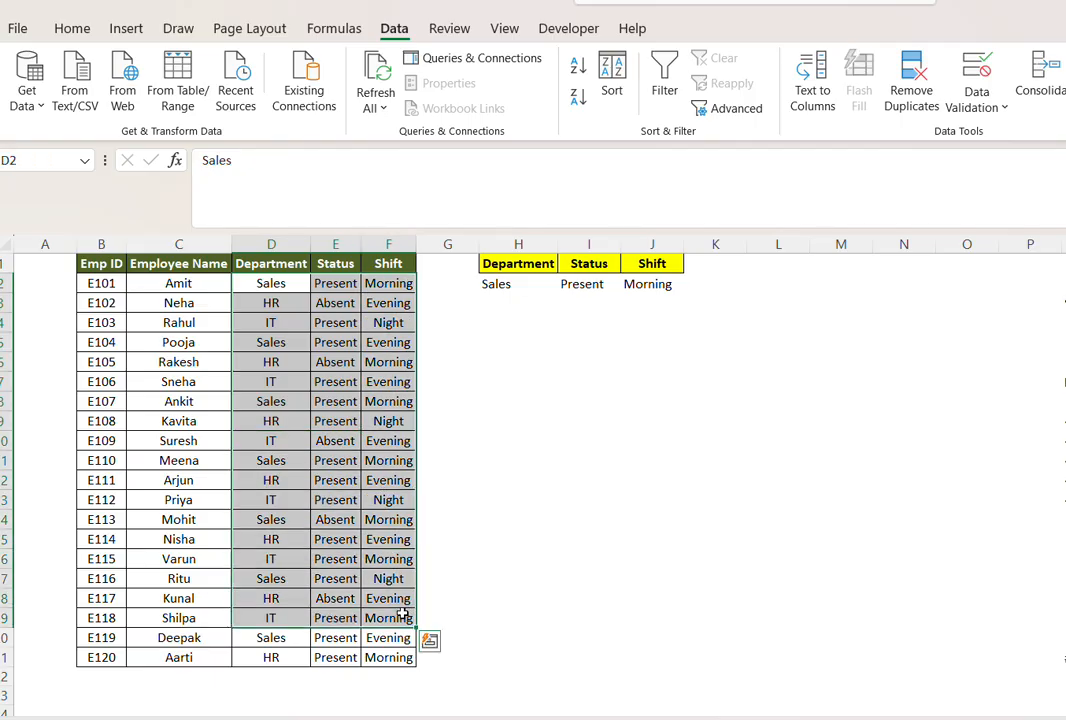
pyautogui.moveTo(160, 284); pyautogui.dragTo(178, 440)
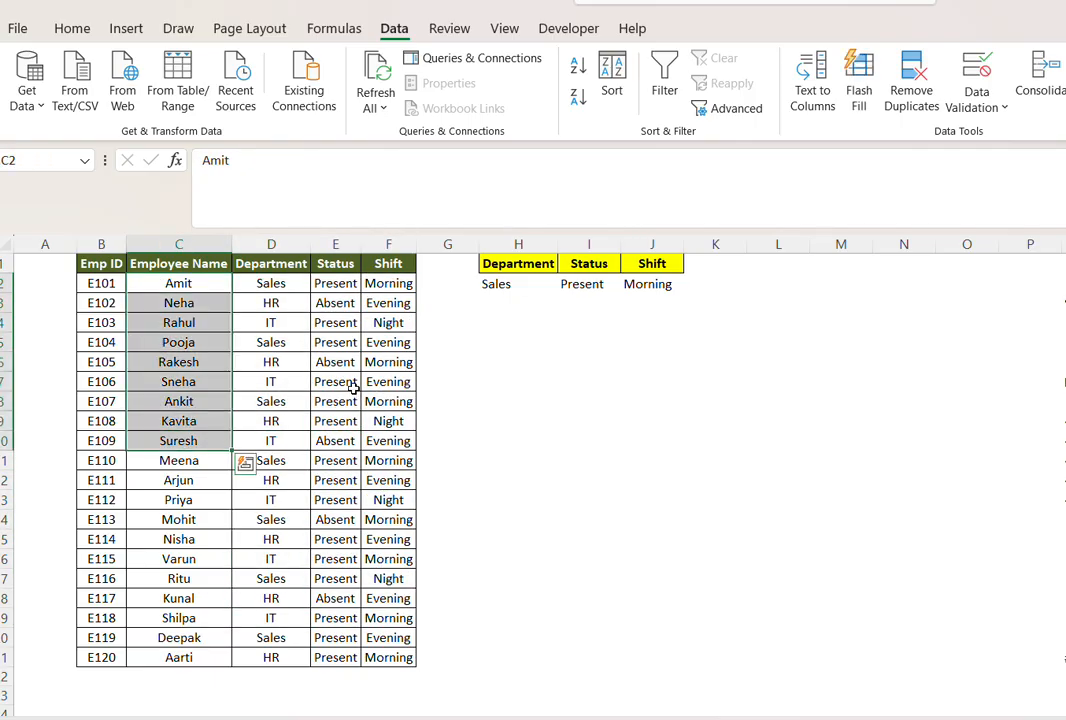
pyautogui.click(569, 381)
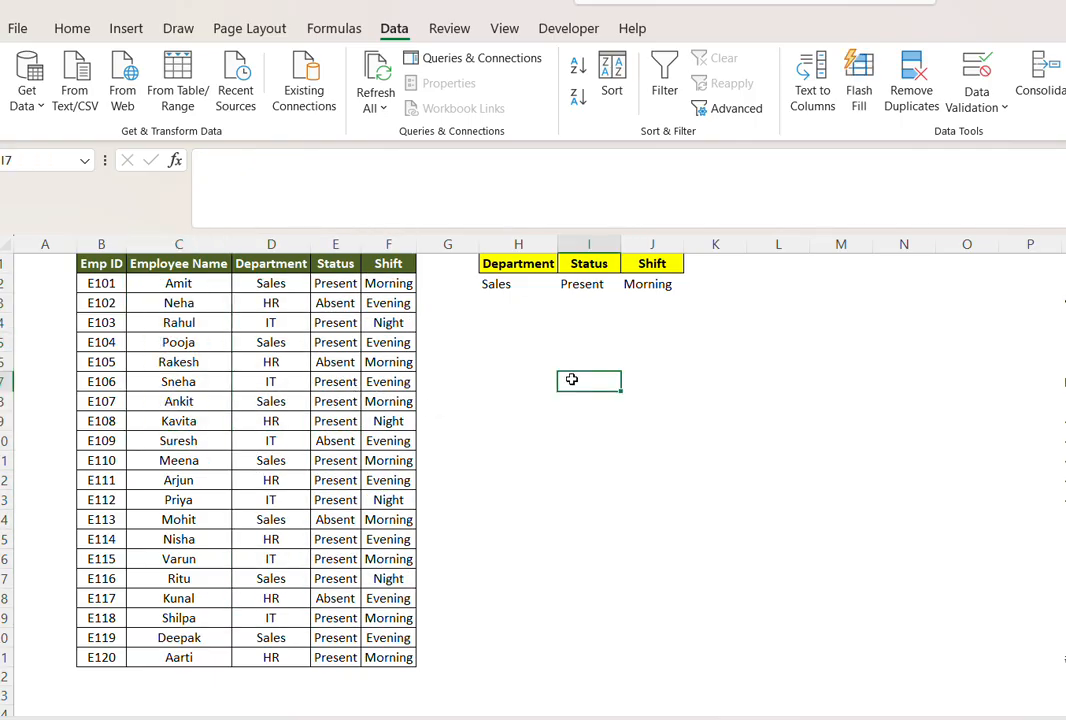
pyautogui.click(511, 352)
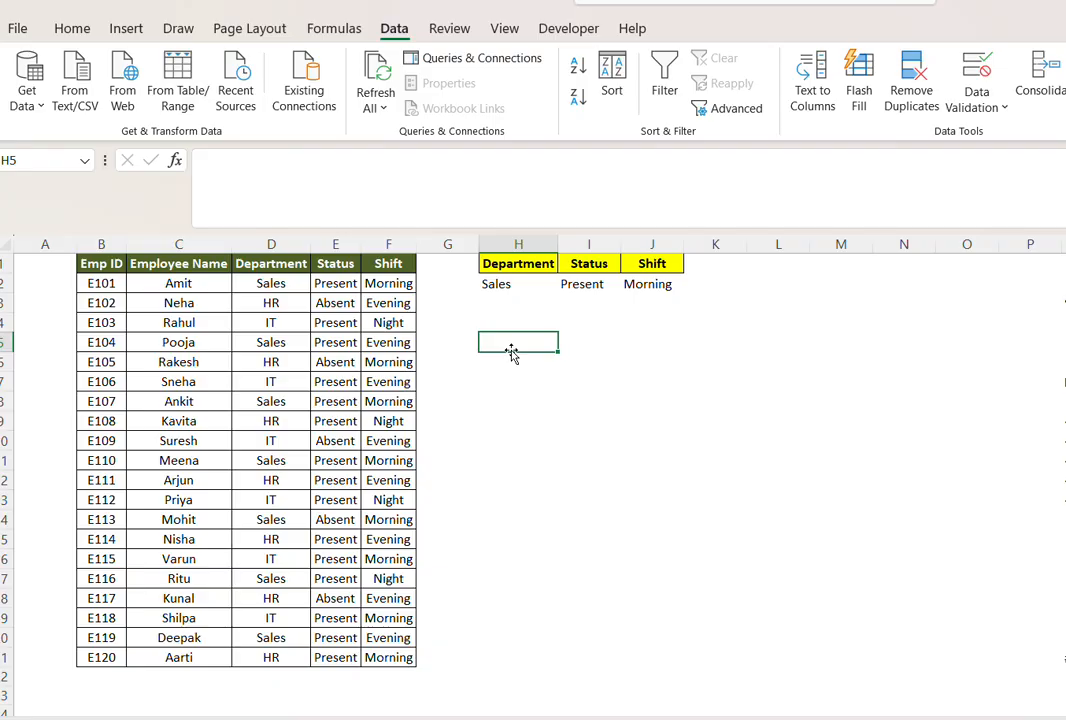
pyautogui.click(573, 282)
pyautogui.click(503, 288)
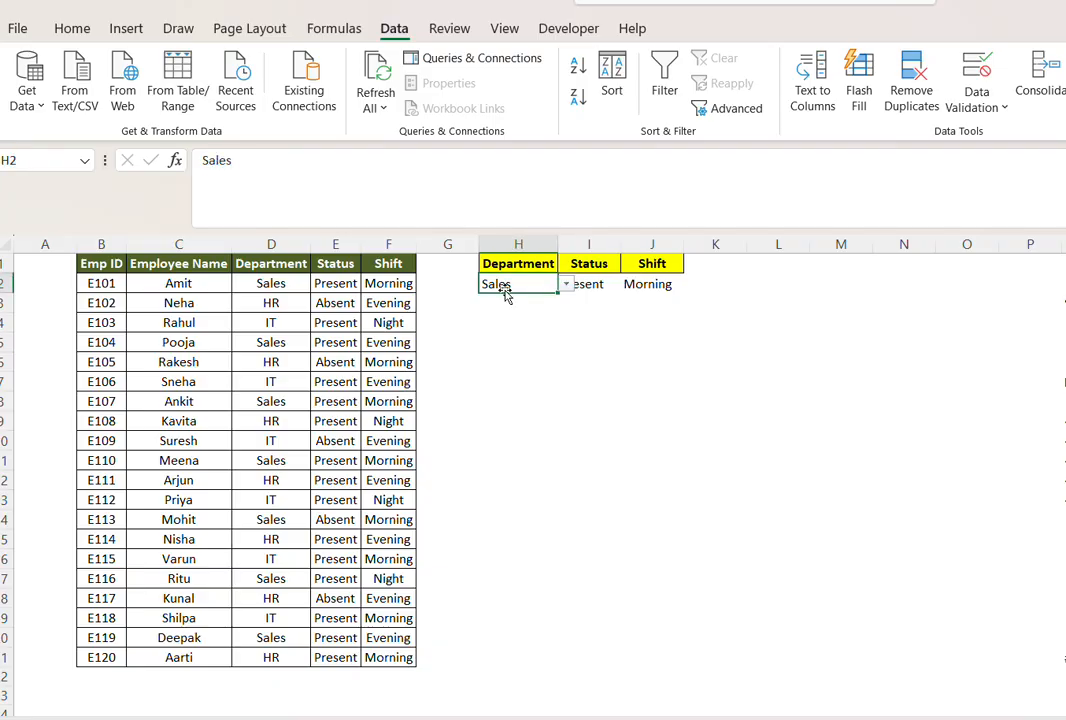